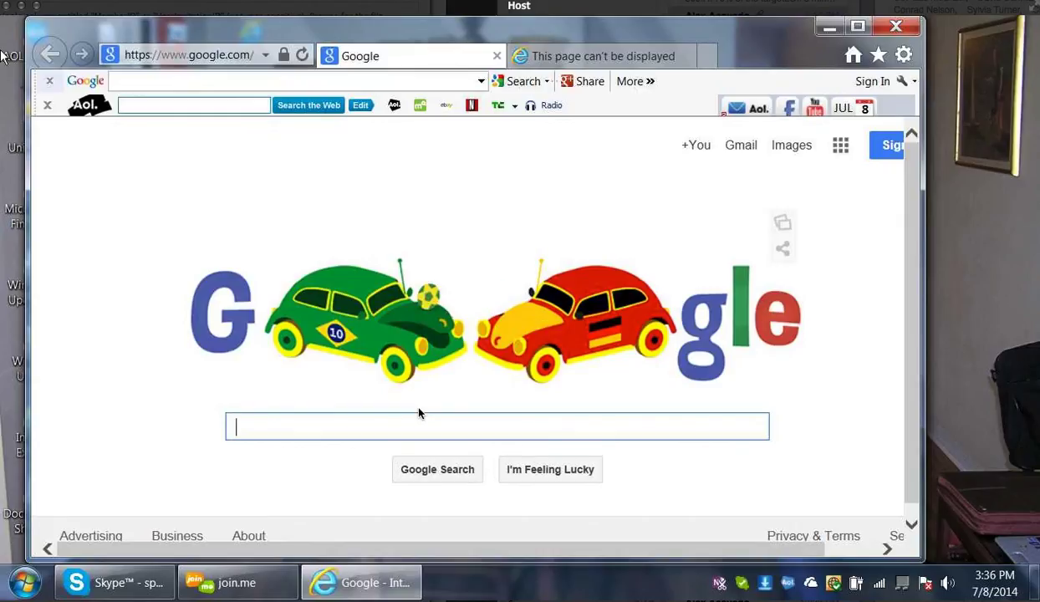
Go from Google to the AOL home page using the AOL toolbar logo
left_click(100, 111)
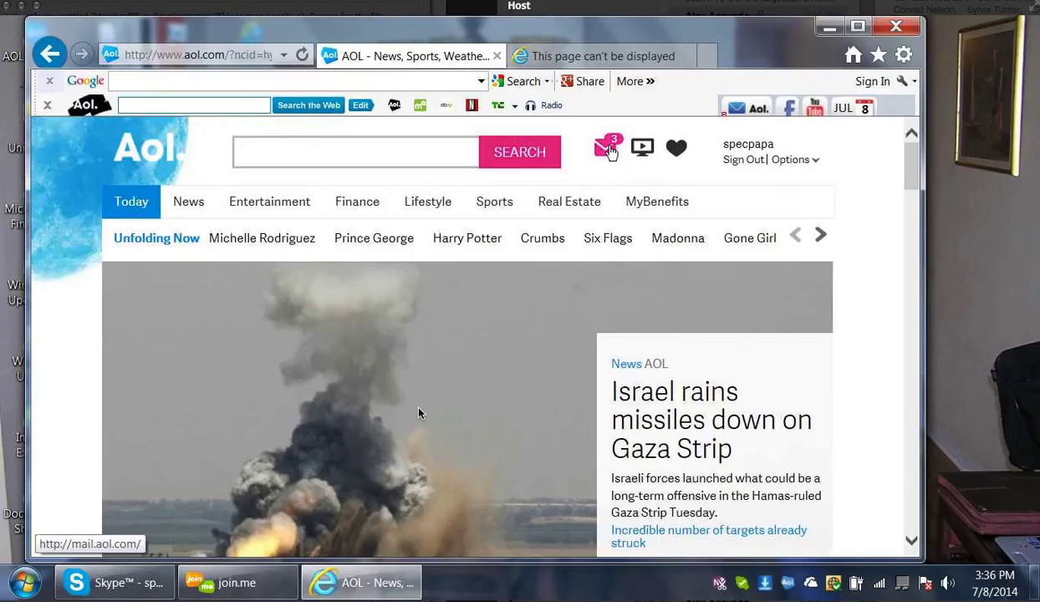
Open AOL Mail in a new tab from the envelope icon
left_click(608, 148)
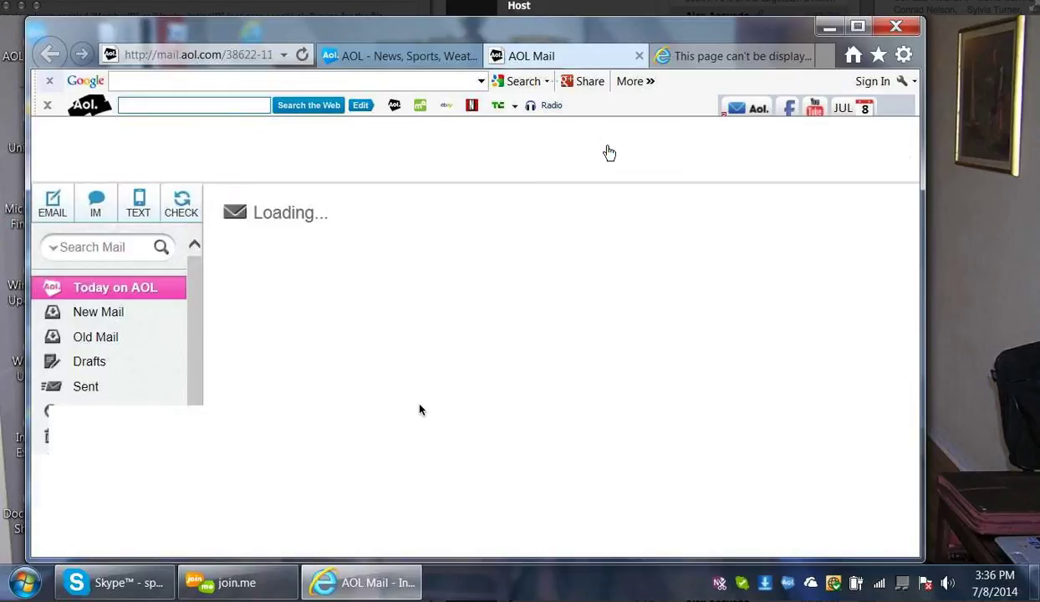
Open the ClearVoice Surveys 'Survey Waiting For You' email in New Mail and start its outdoors survey
left_click(98, 316)
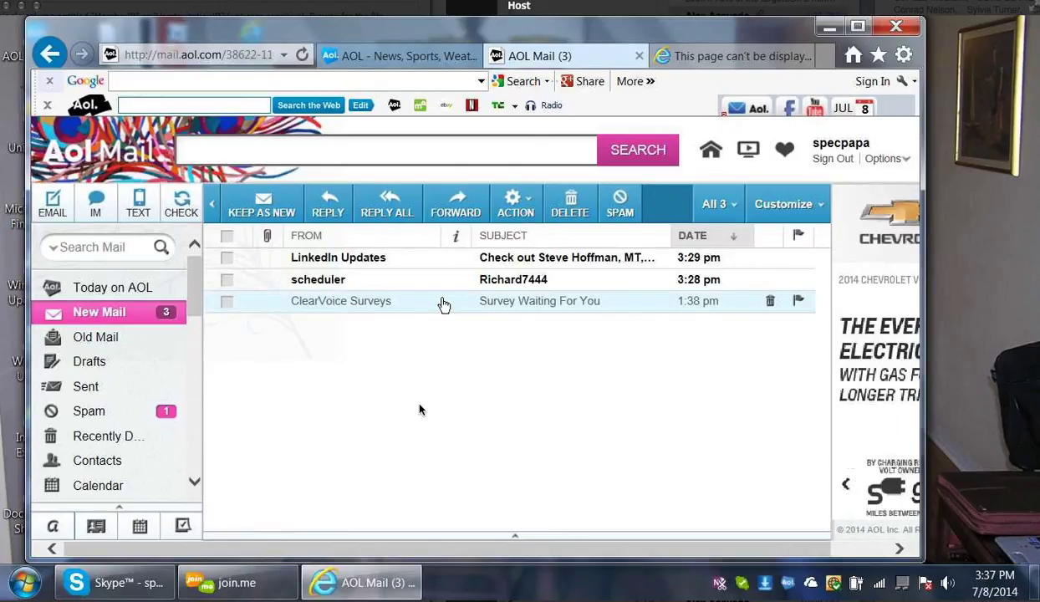
left_click(444, 304)
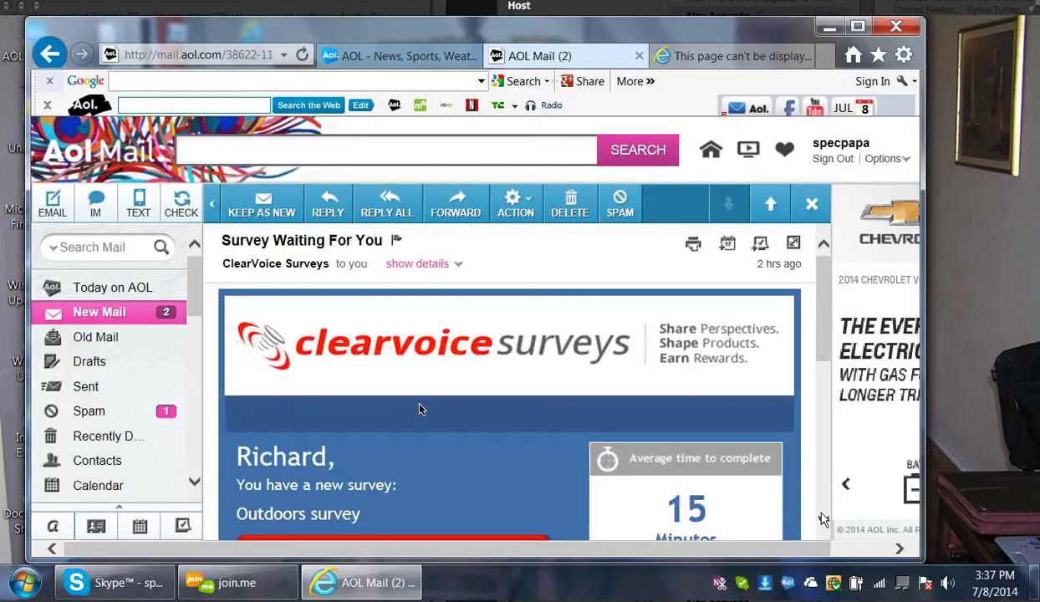
scroll(425, 474, "down", 3)
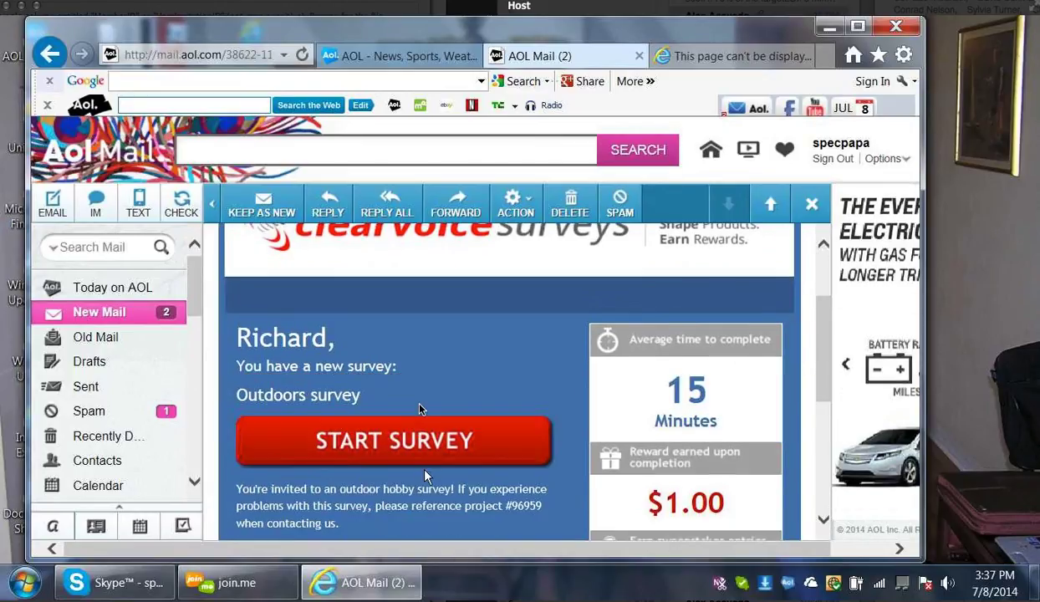
left_click(354, 444)
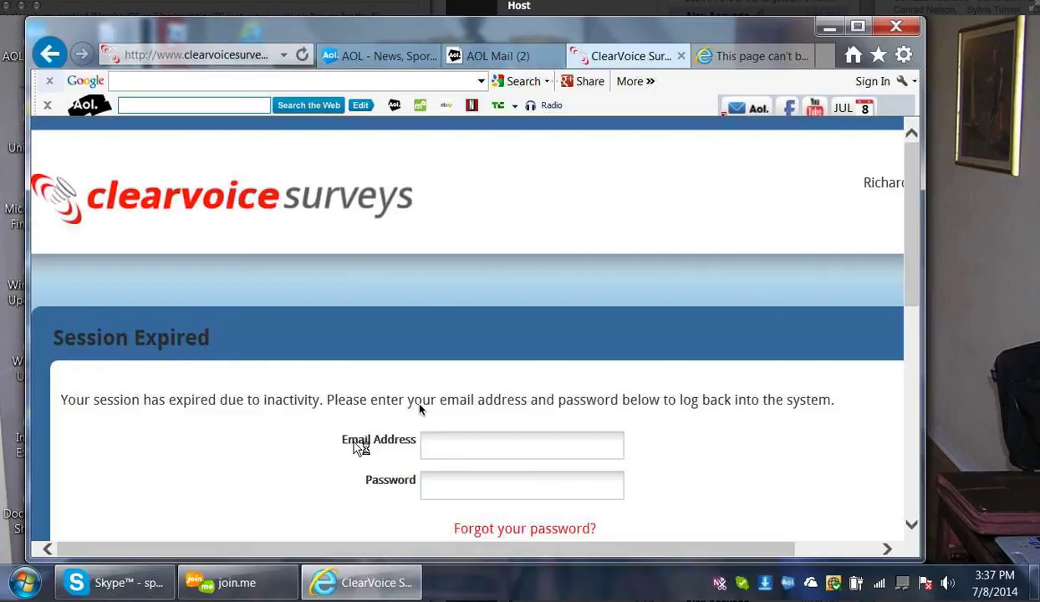
left_click(493, 450)
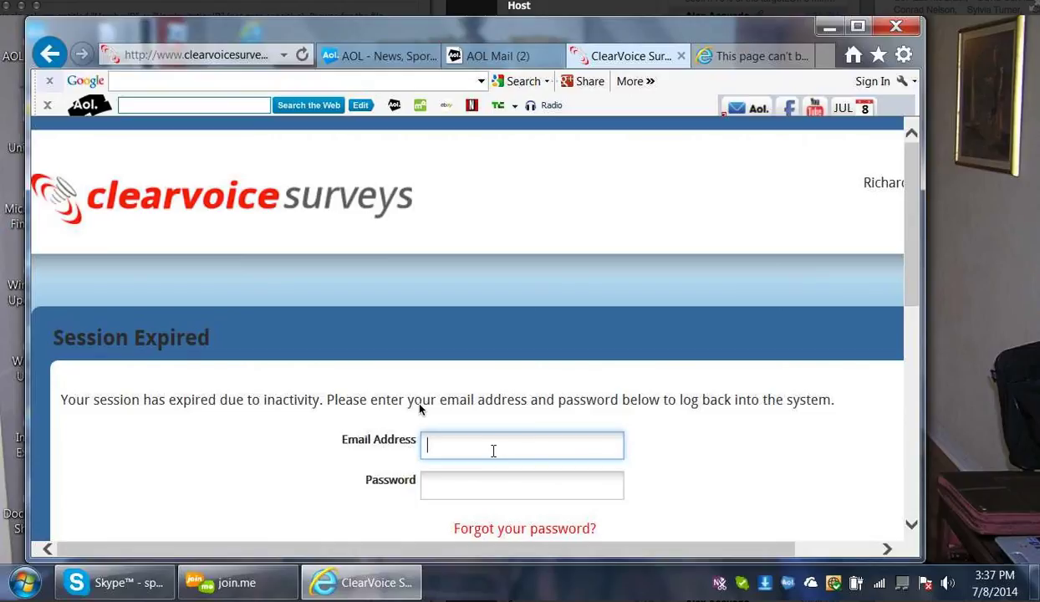
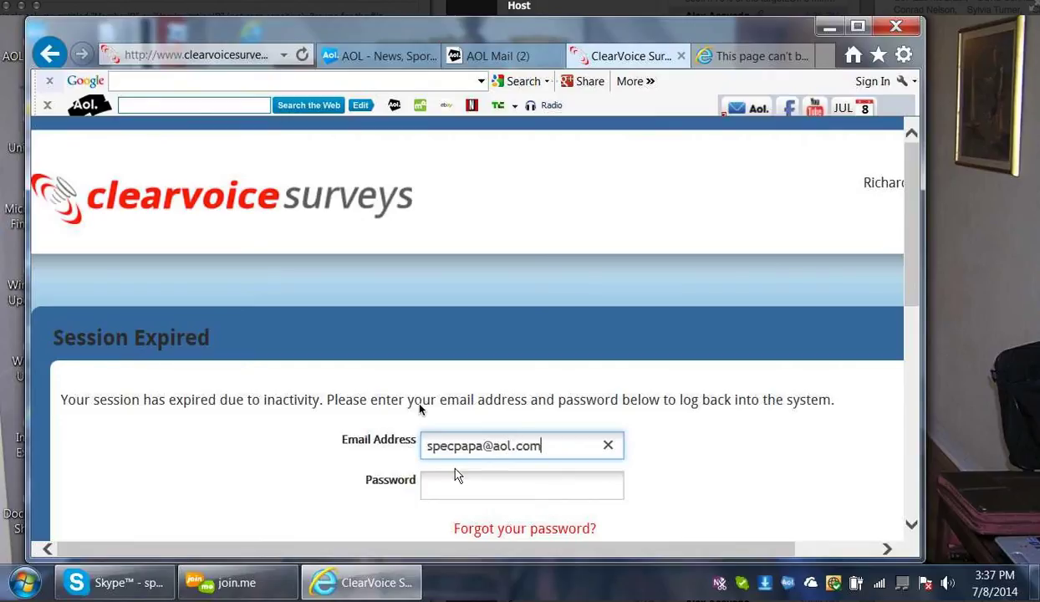
left_click(464, 484)
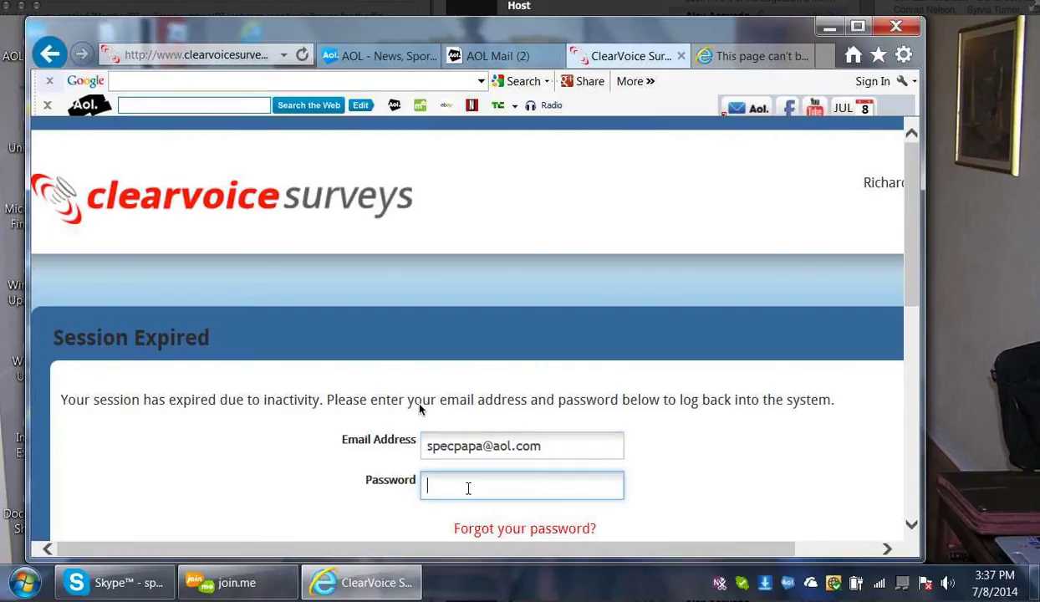
type("**********")
scroll(911, 528, "down", 4)
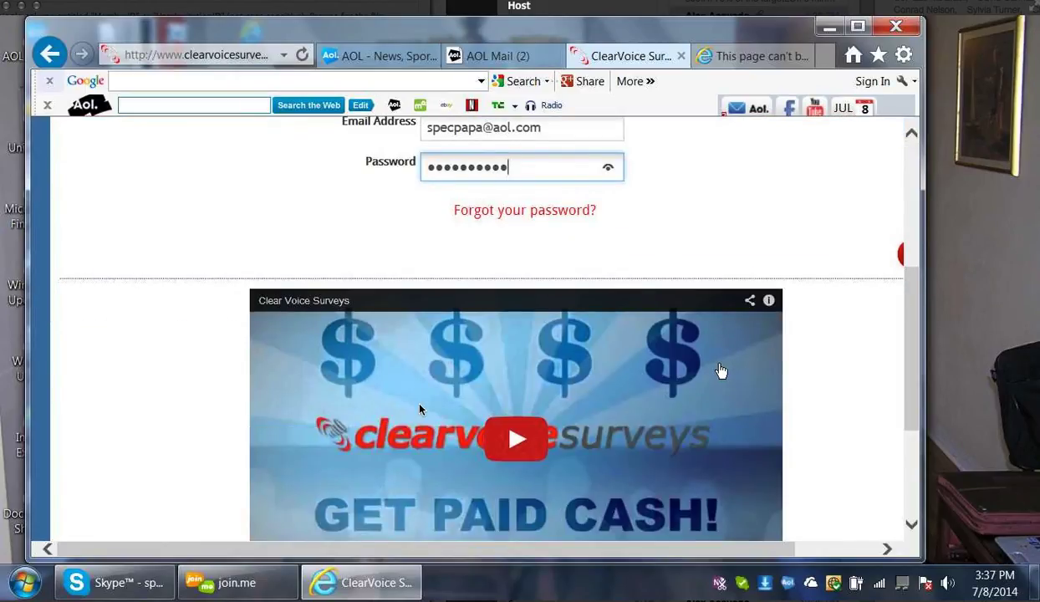
key("Return")
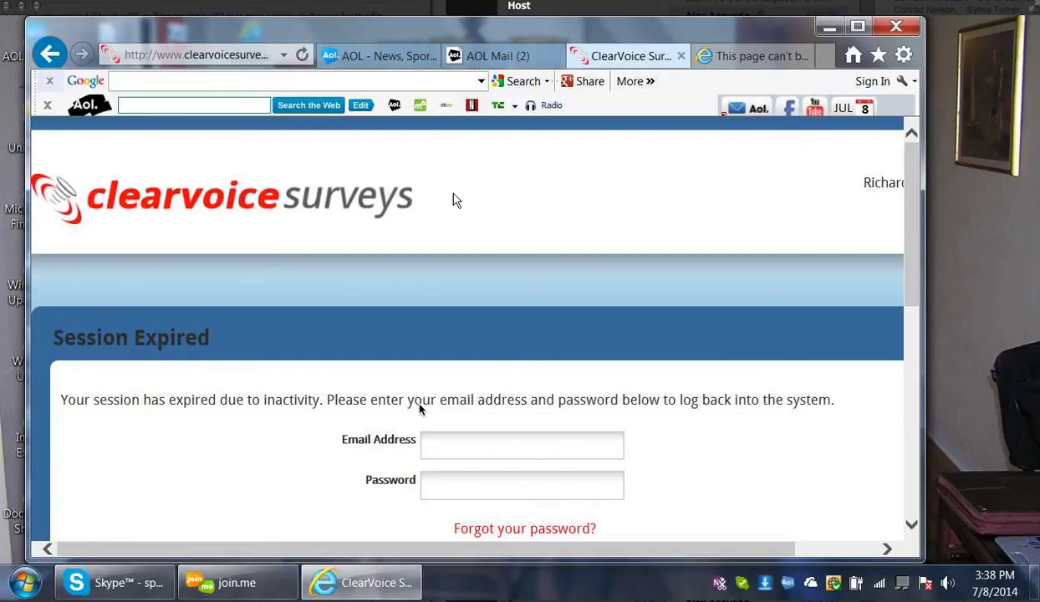
left_click(483, 83)
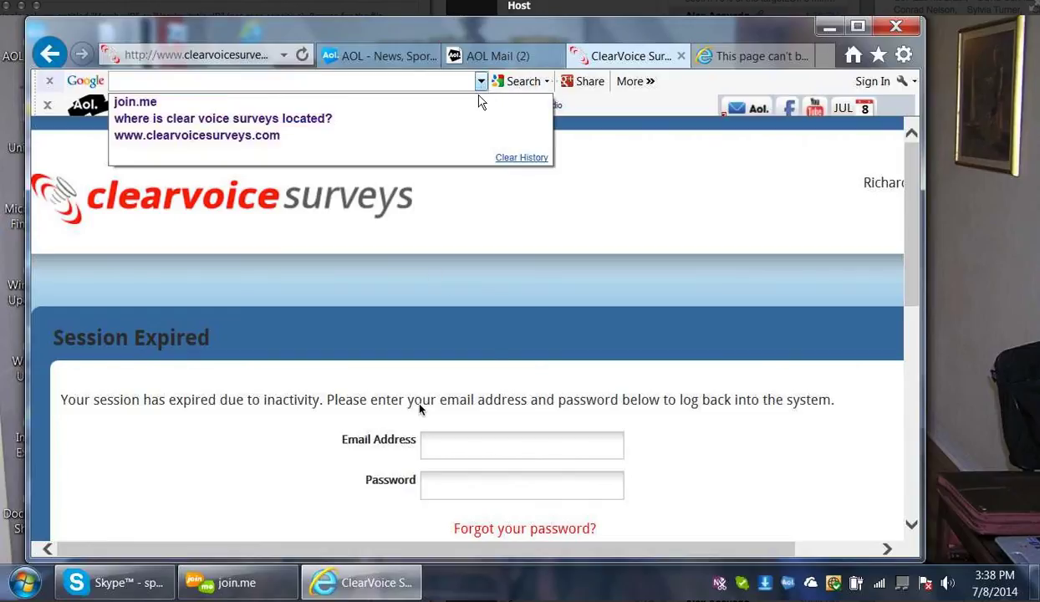
left_click(507, 159)
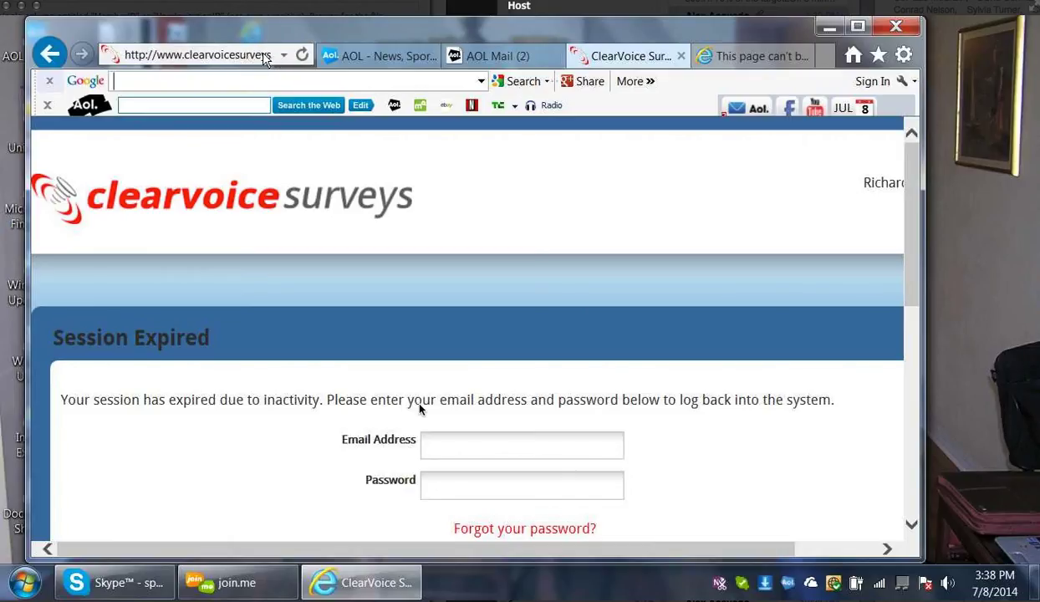
left_click(236, 65)
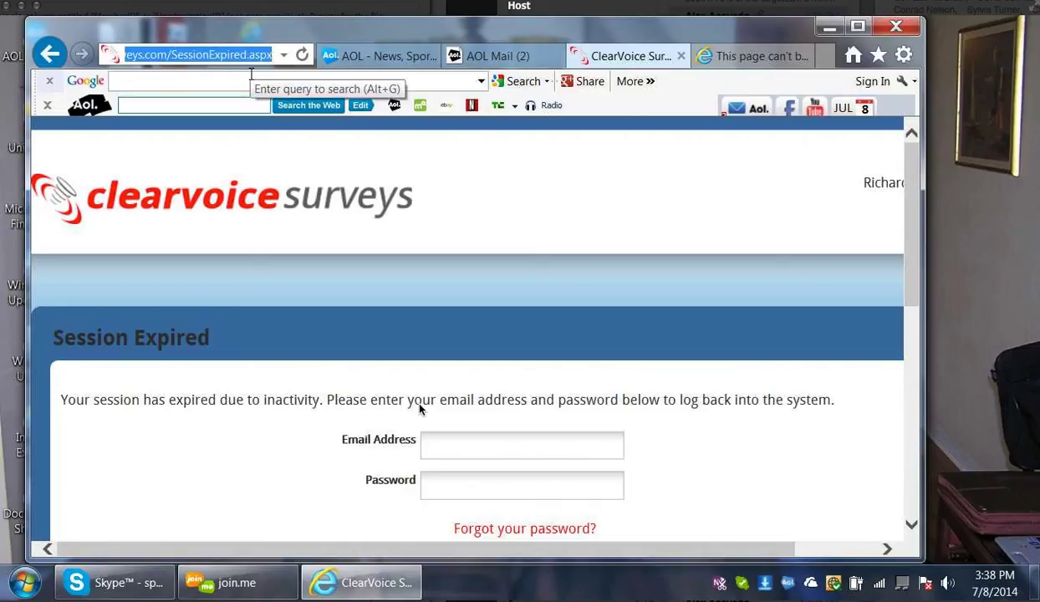
key("BackSpace")
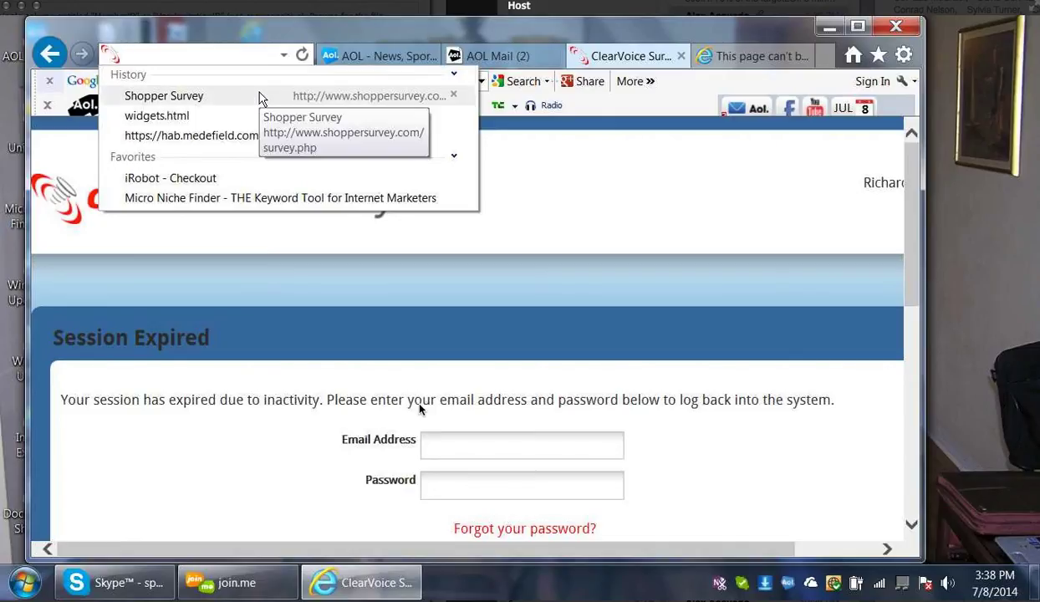
type("www")
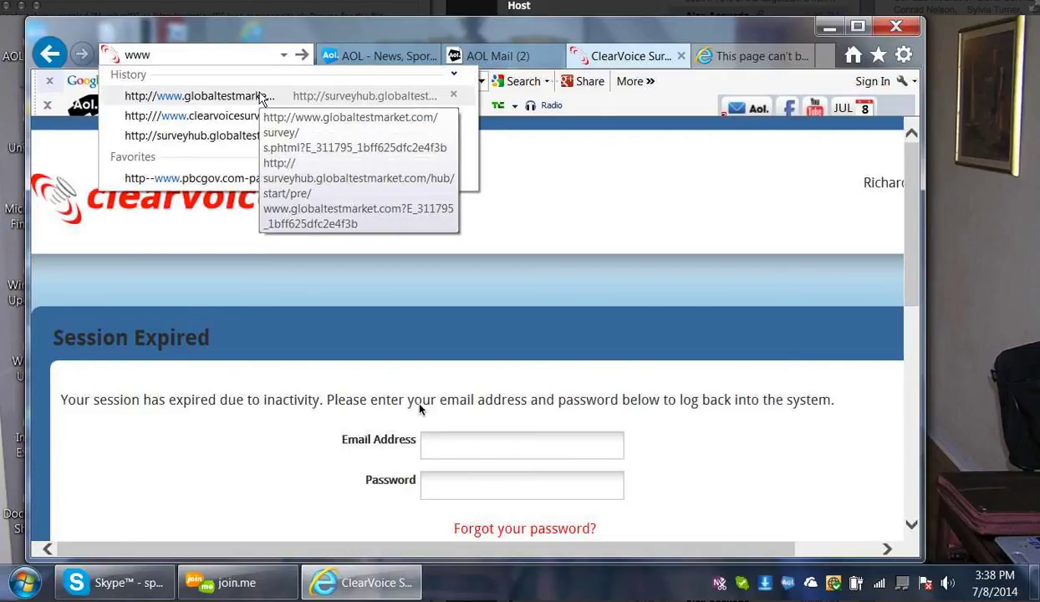
type(".c")
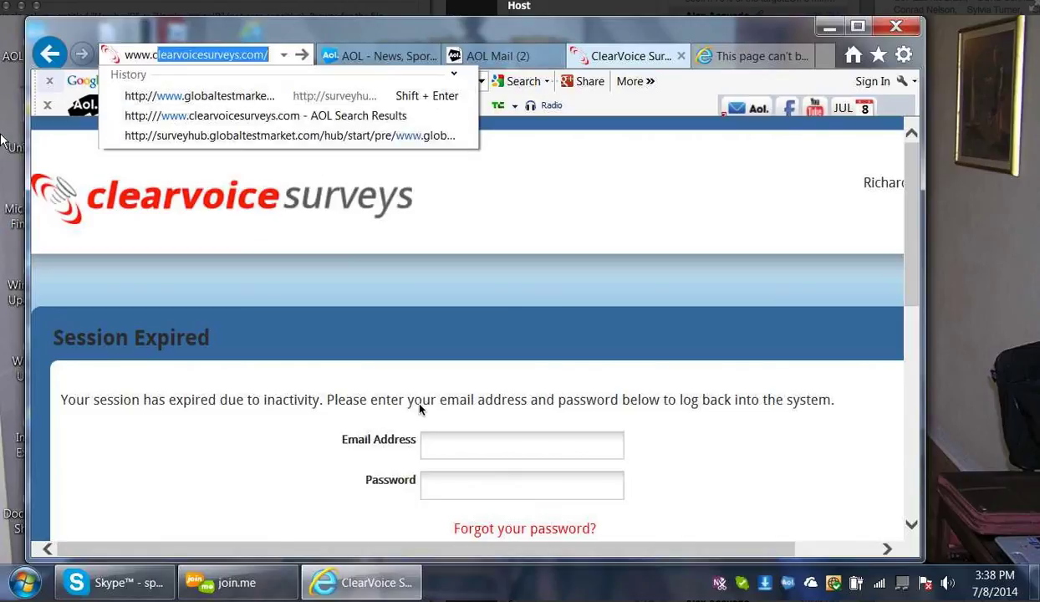
type("lea")
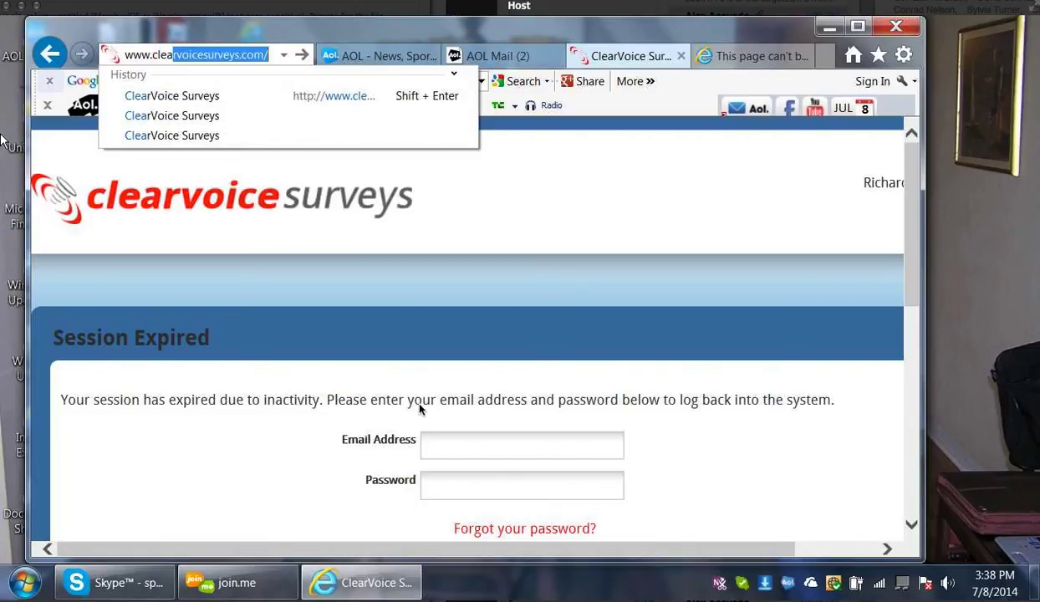
type("rvoi")
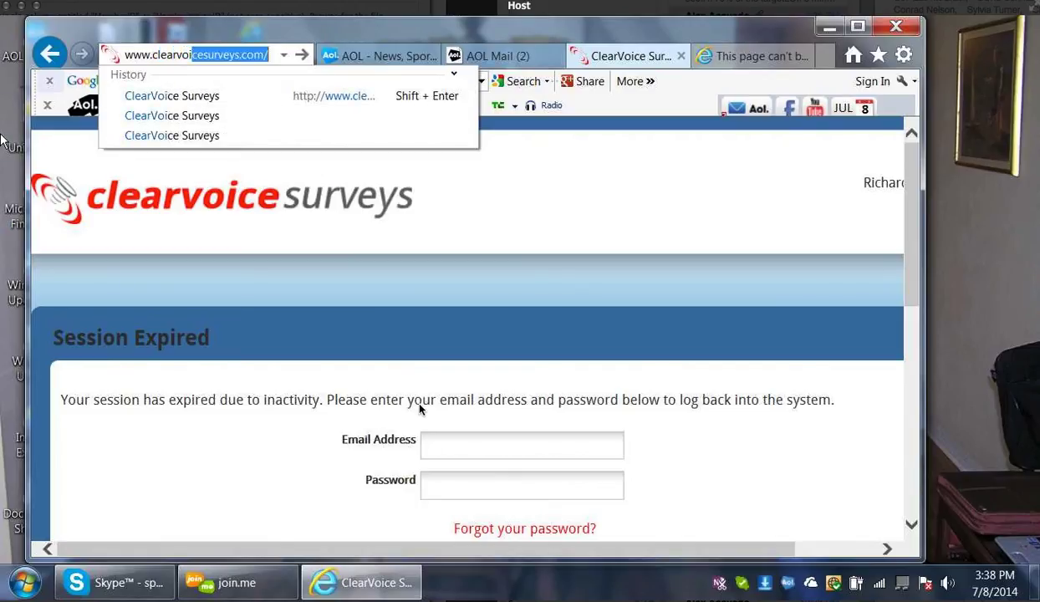
type("cesu")
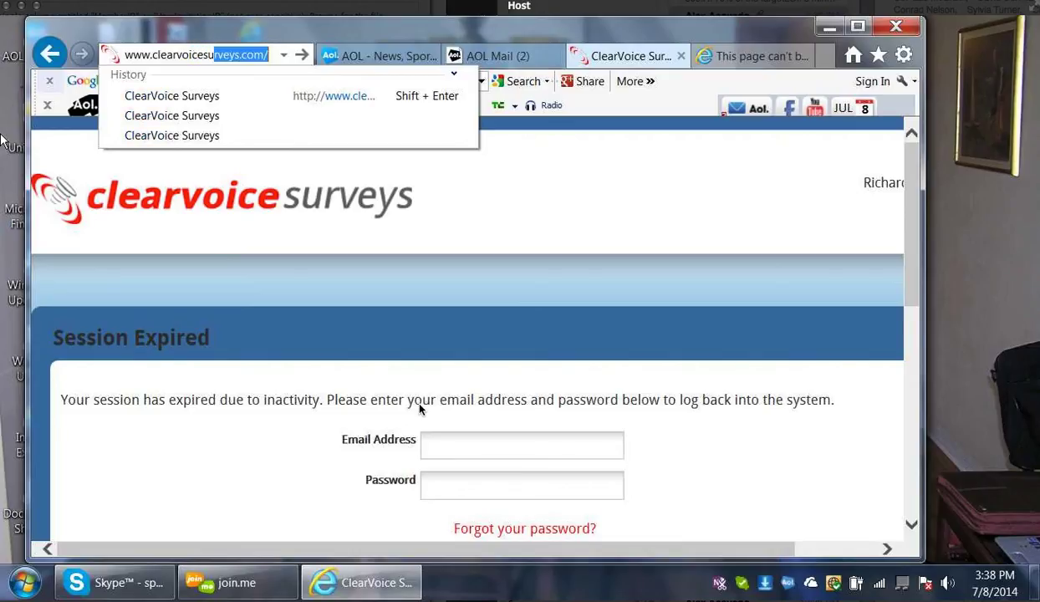
type("rveys.com/")
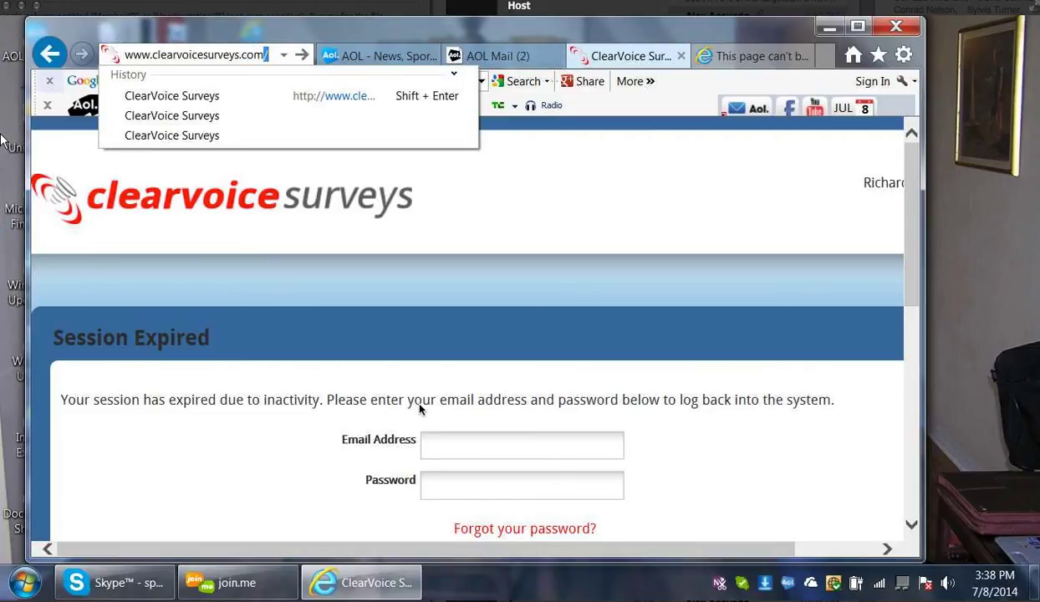
key("BackSpace")
key("Return")
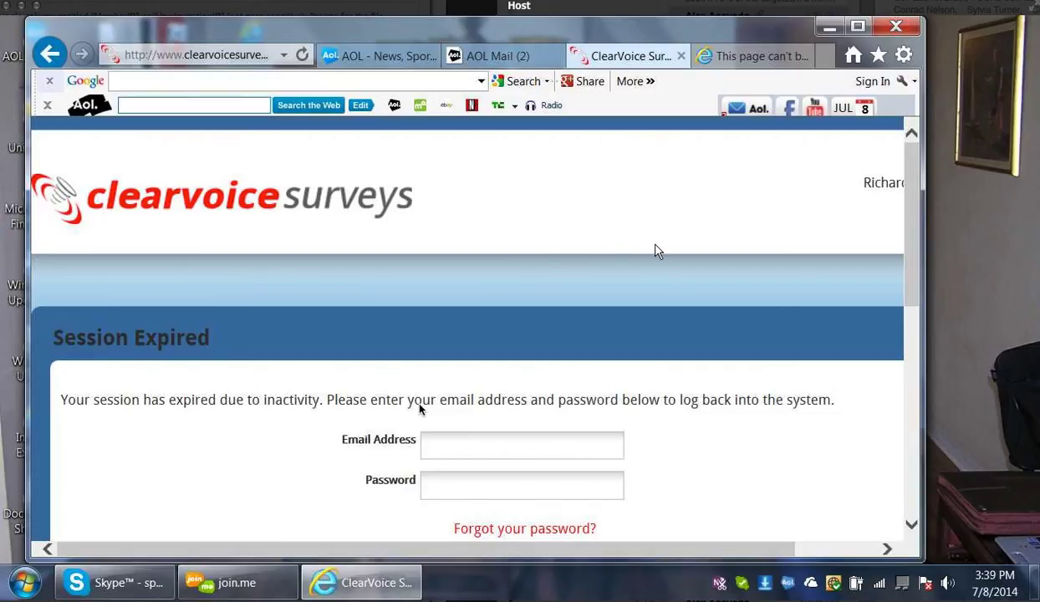
left_click(887, 550)
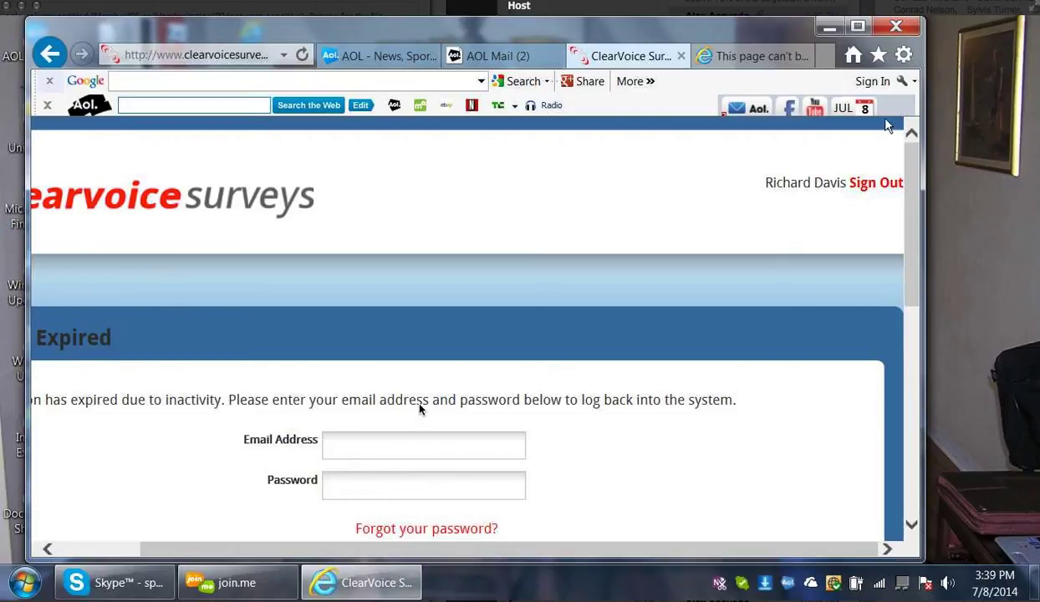
left_click(873, 185)
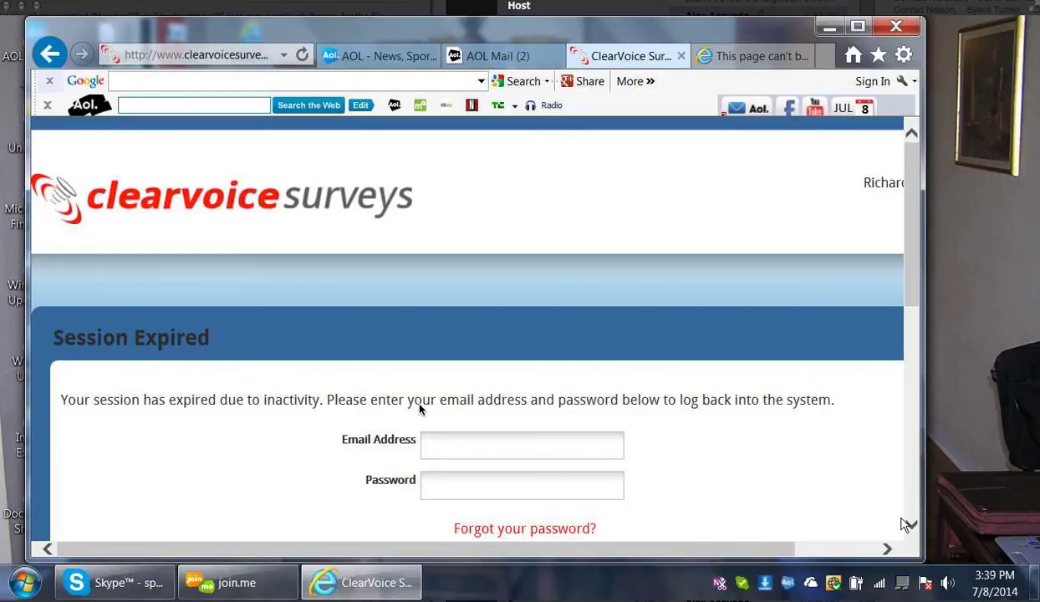
scroll(914, 527, "down", 8)
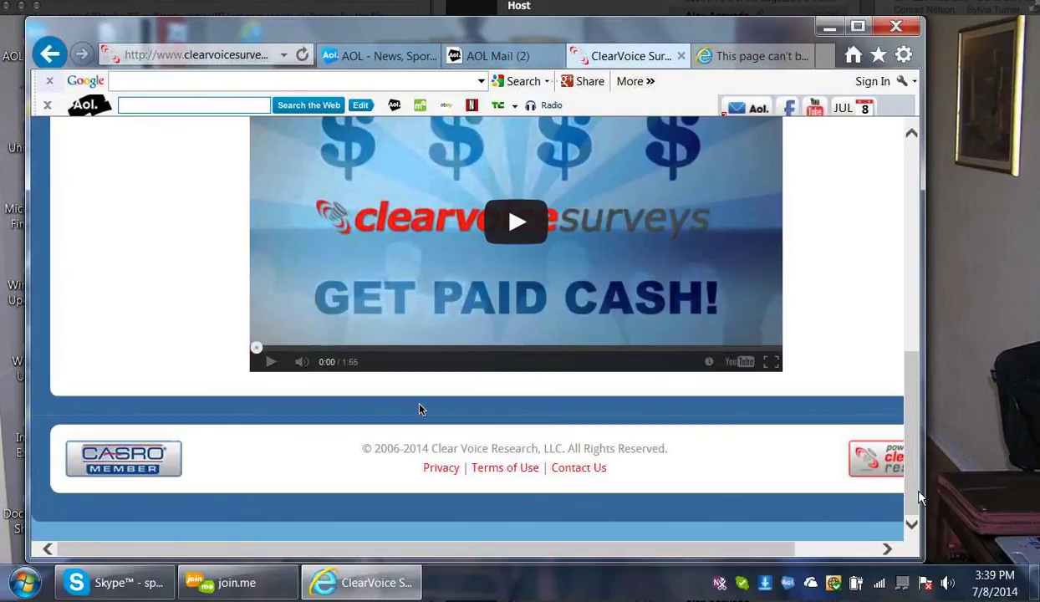
left_click_drag(916, 493, 894, 250)
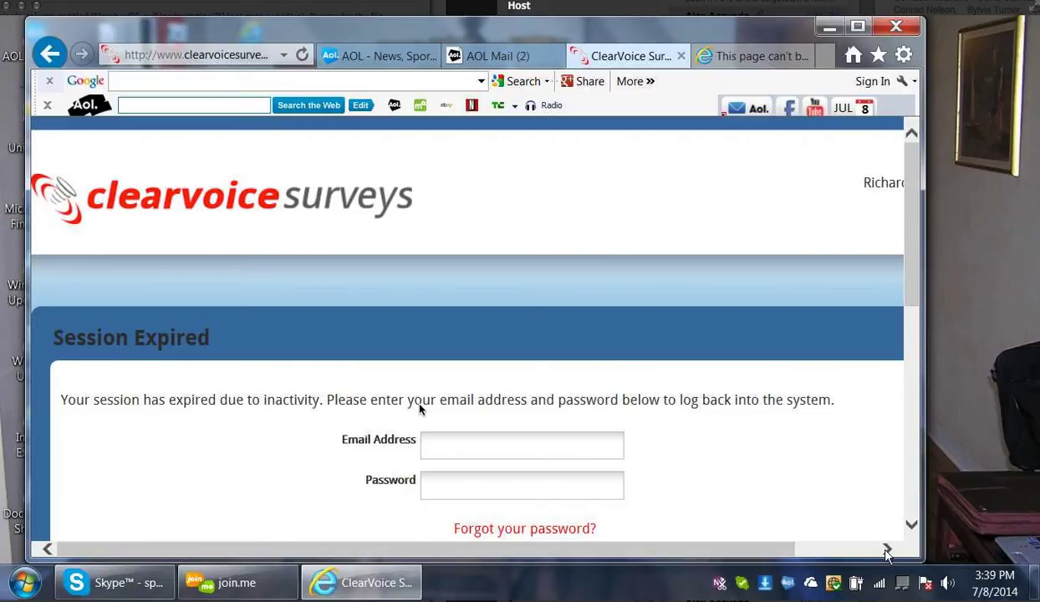
left_click(886, 548)
left_click(886, 549)
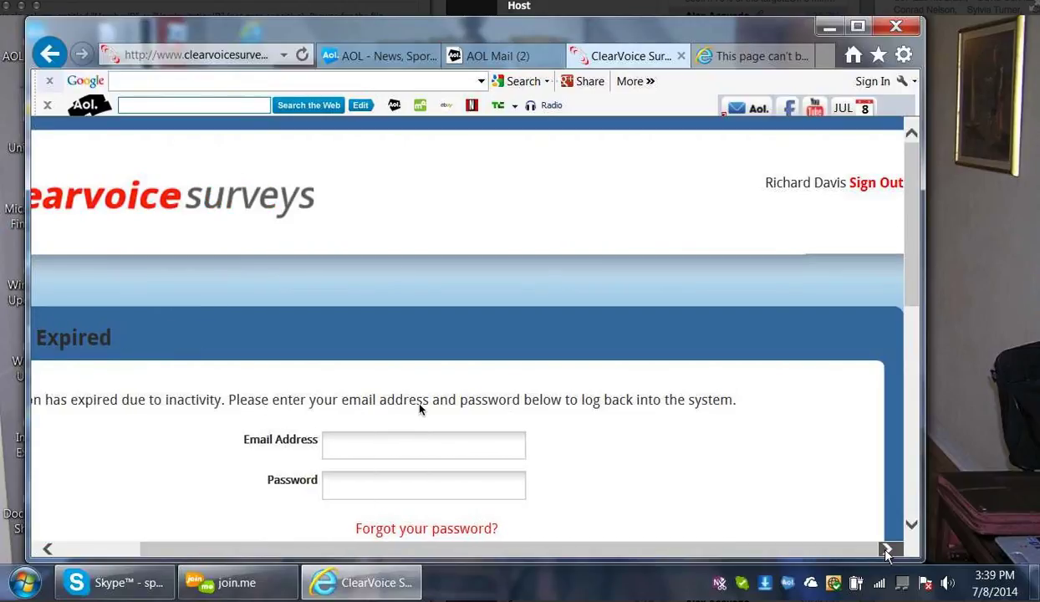
left_click(874, 187)
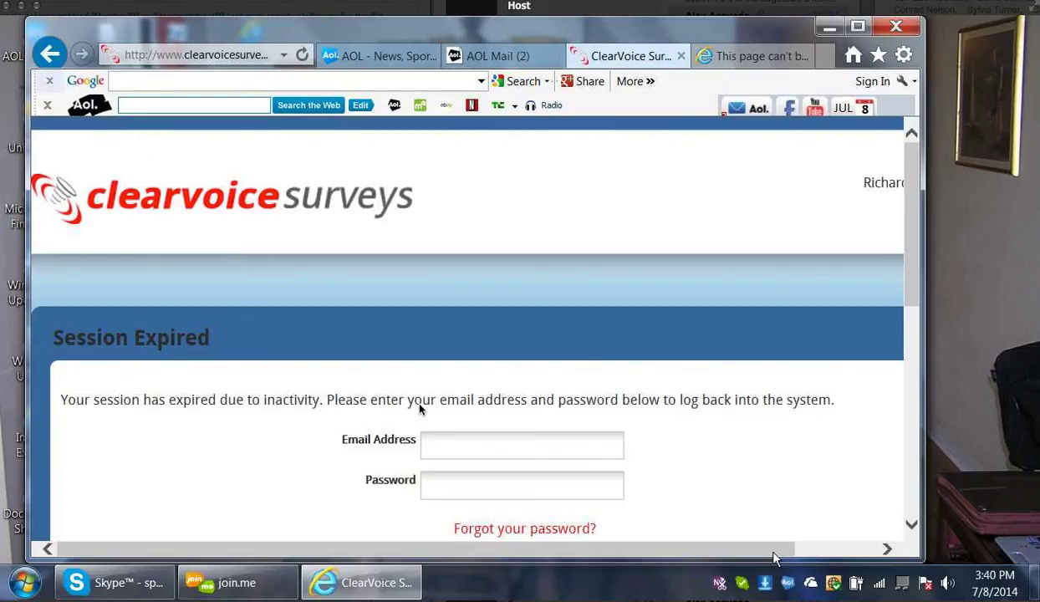
left_click_drag(794, 550, 886, 550)
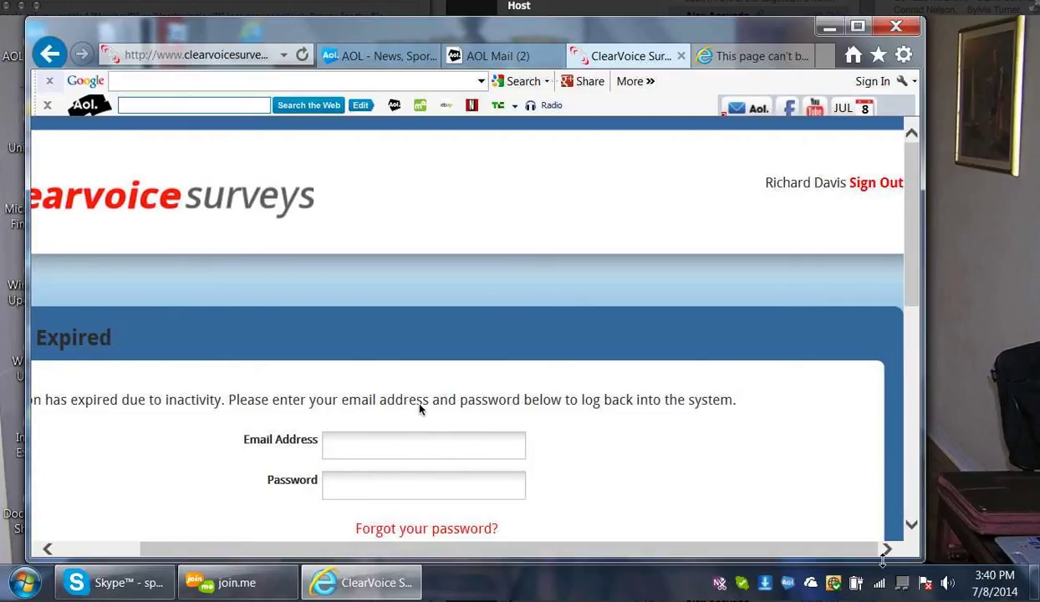
Load clearvoicesurveys.com by entering 'clear' in the address bar and accepting the suggestion
left_click(272, 57)
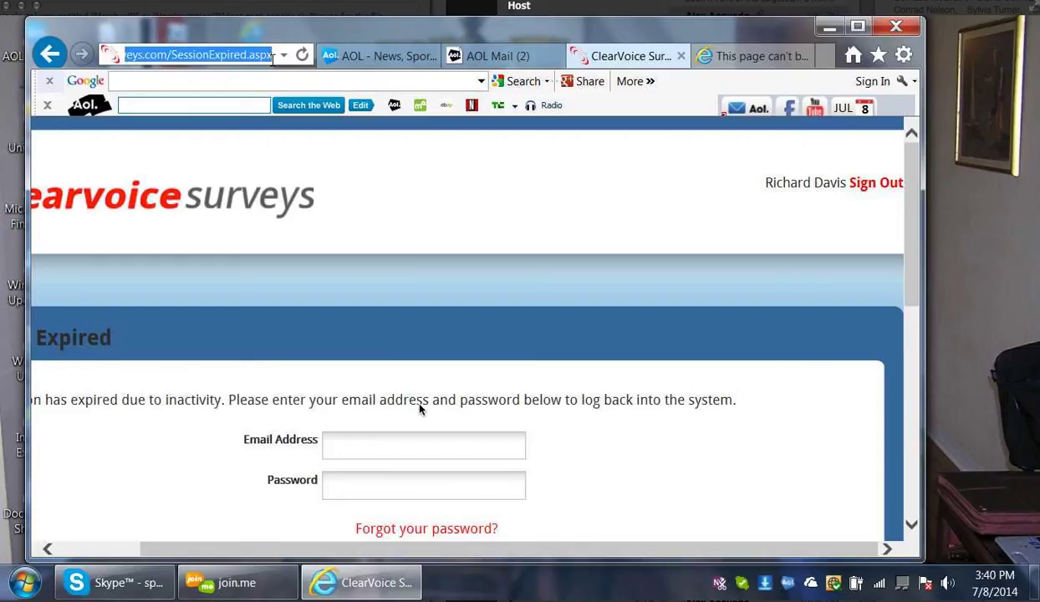
key("BackSpace")
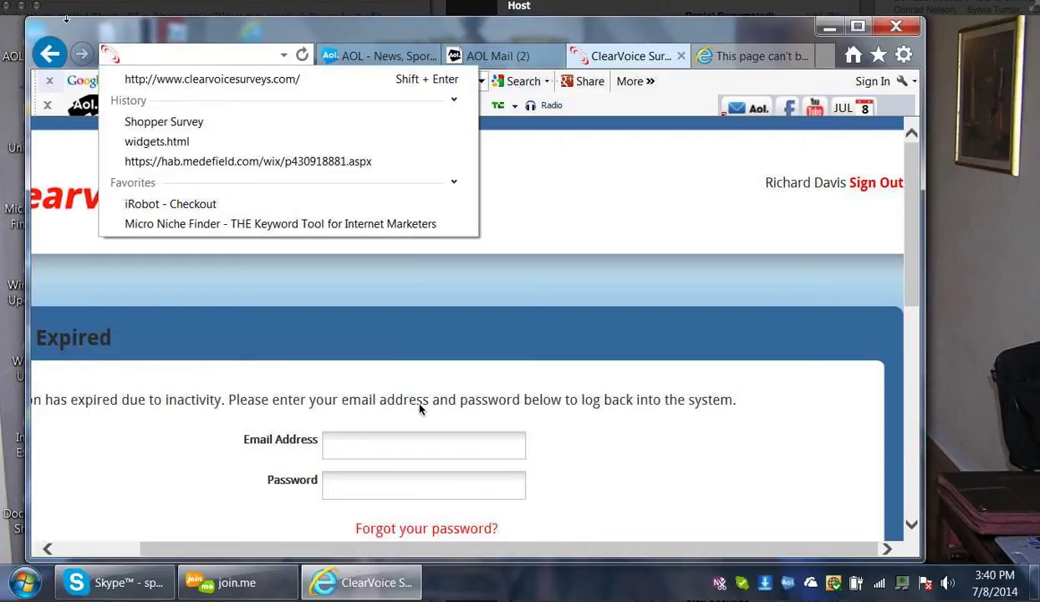
type("c")
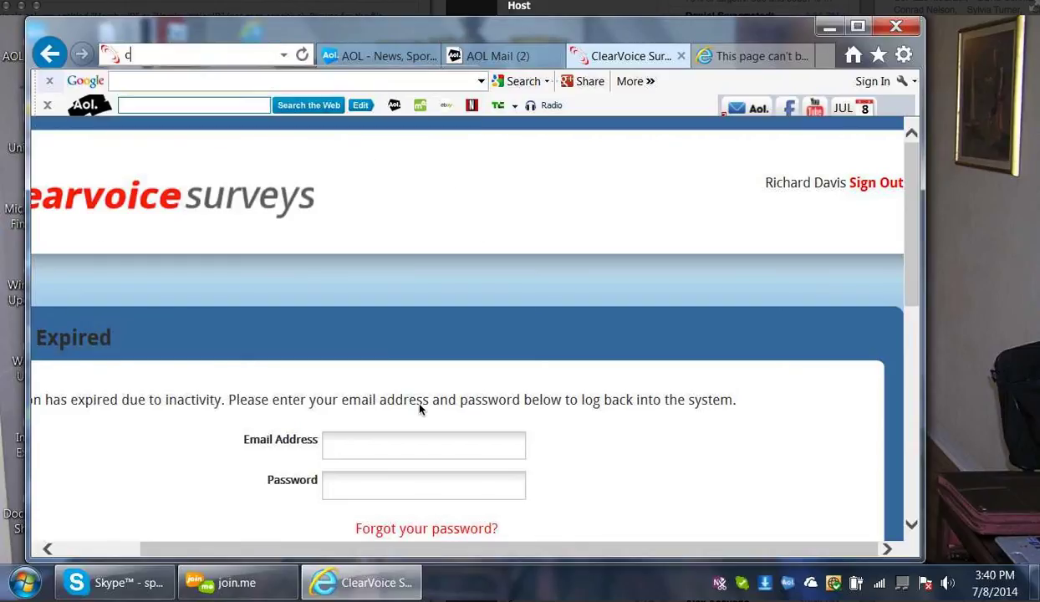
type("lea")
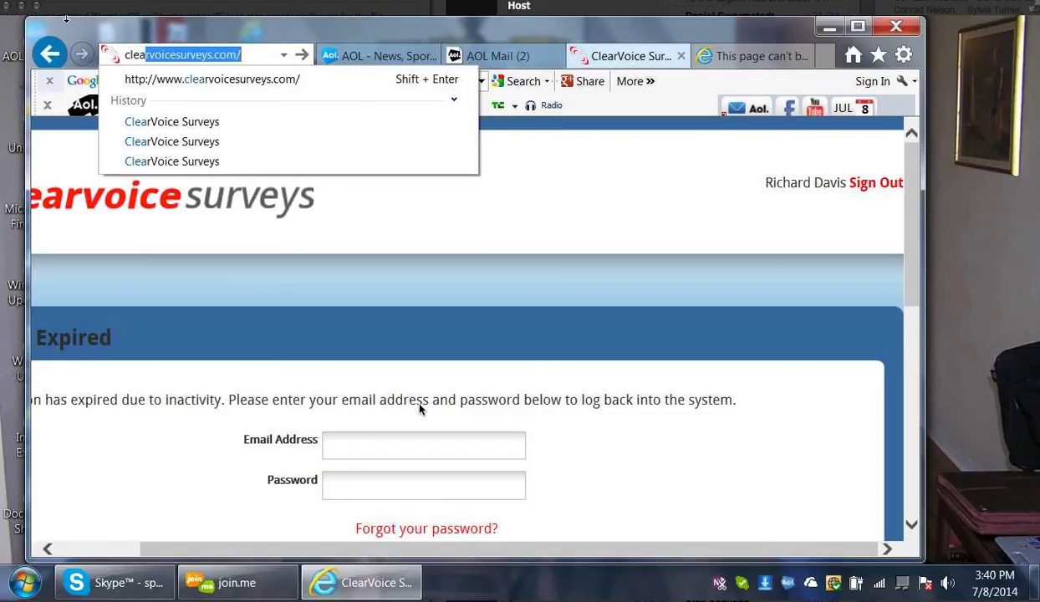
type("r")
key("Return")
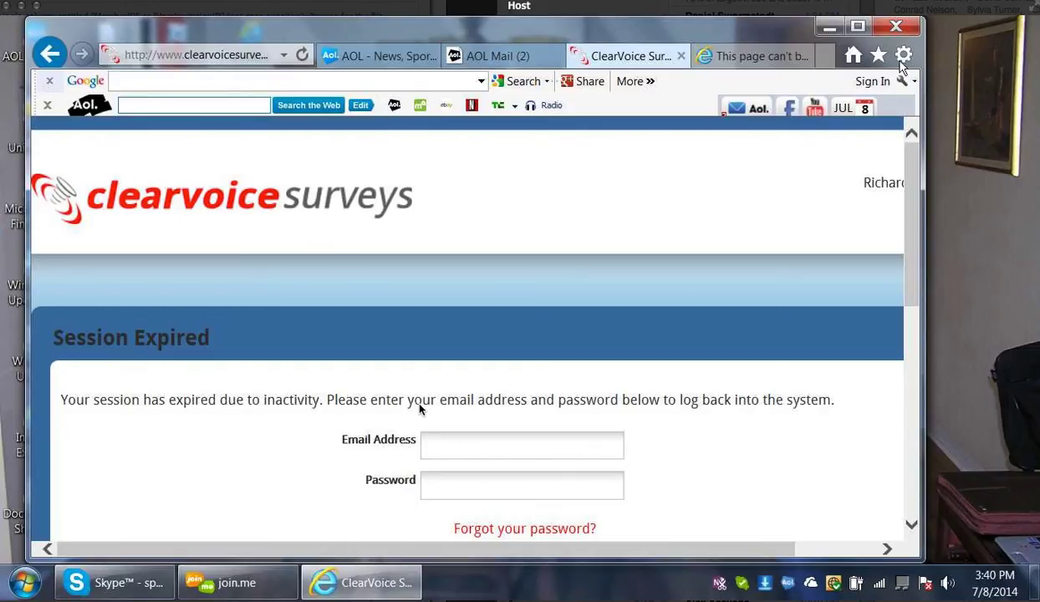
Show the Tools gear menu over the ClearVoice Session Expired page
left_click(902, 57)
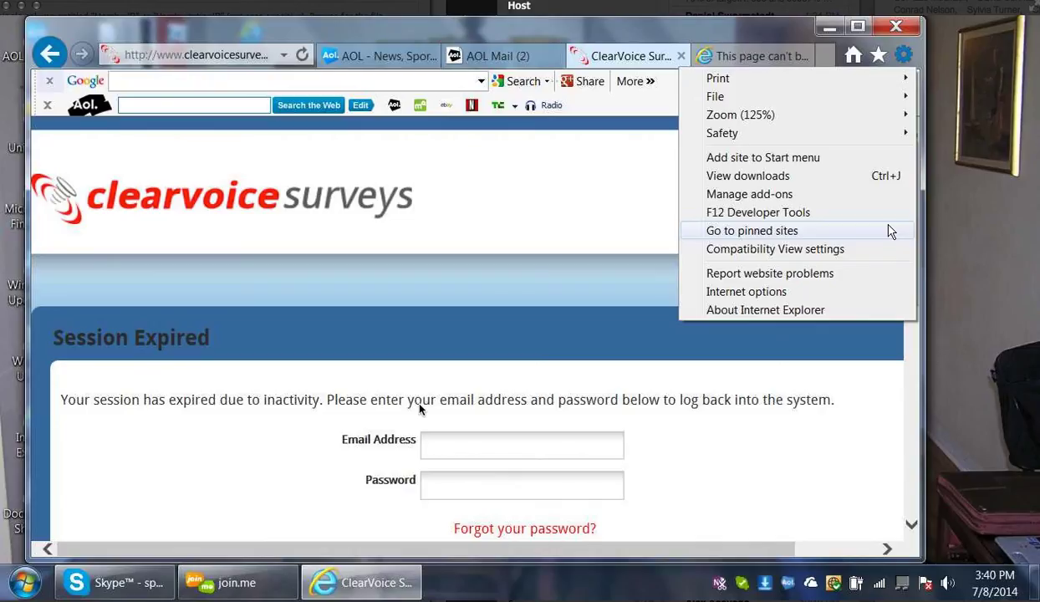
Open Internet Options and browse the Security, Privacy, Content, Connections and Advanced tabs, ending on Privacy
left_click(782, 293)
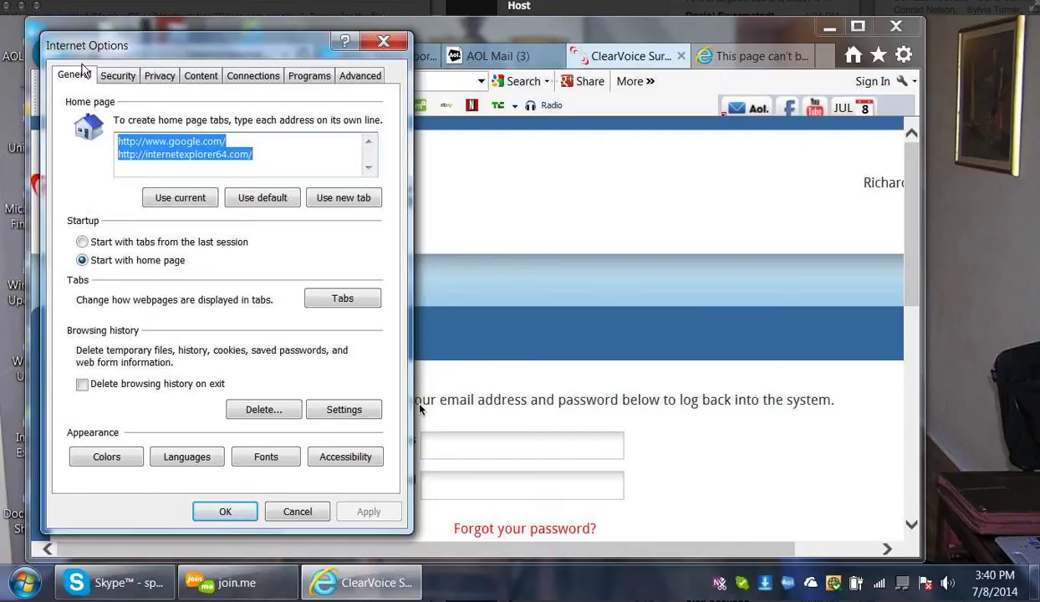
left_click(118, 79)
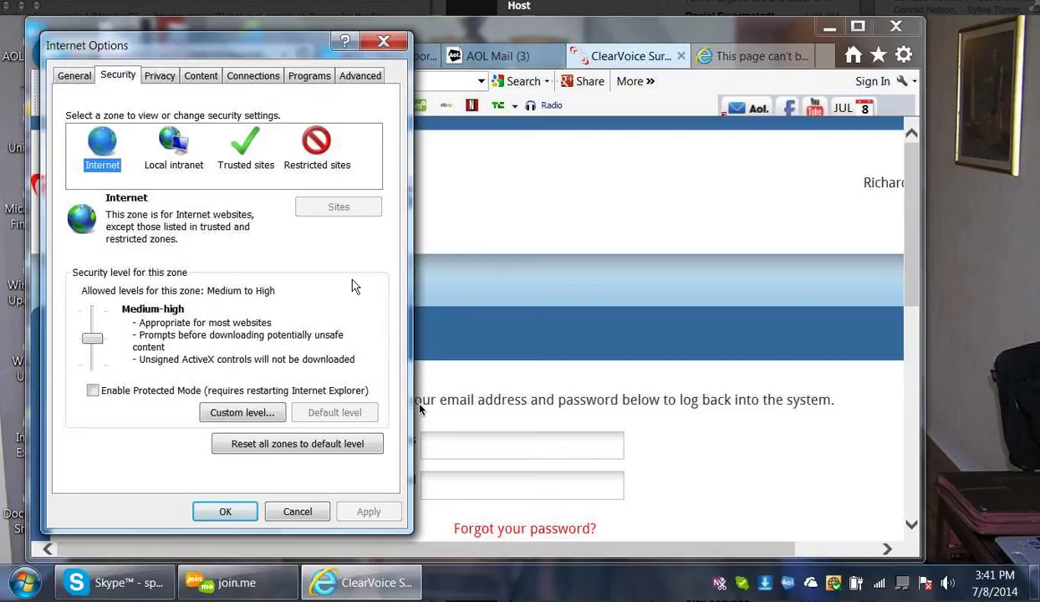
left_click(163, 77)
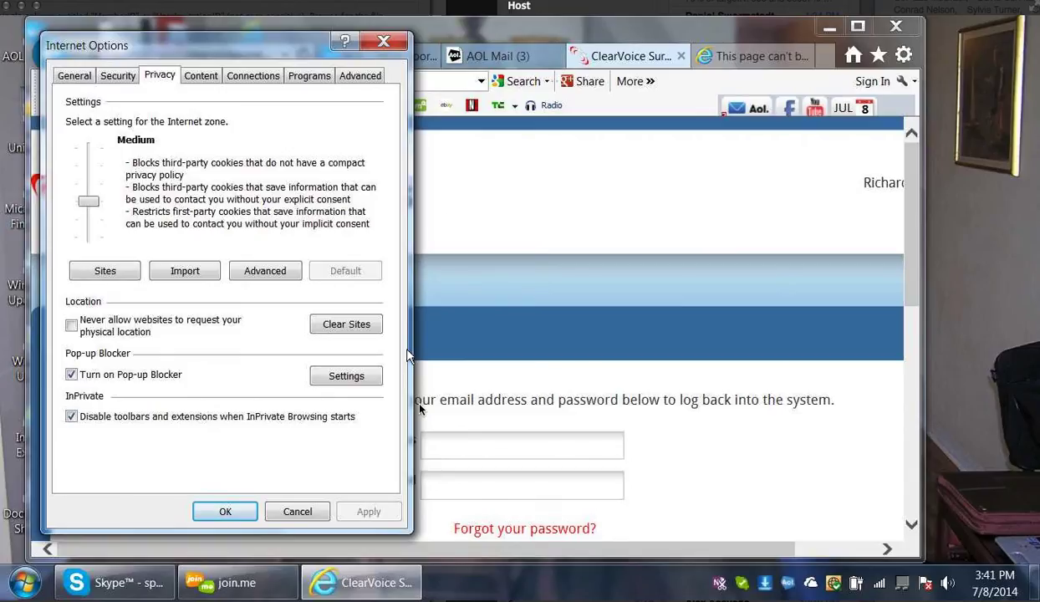
left_click(210, 78)
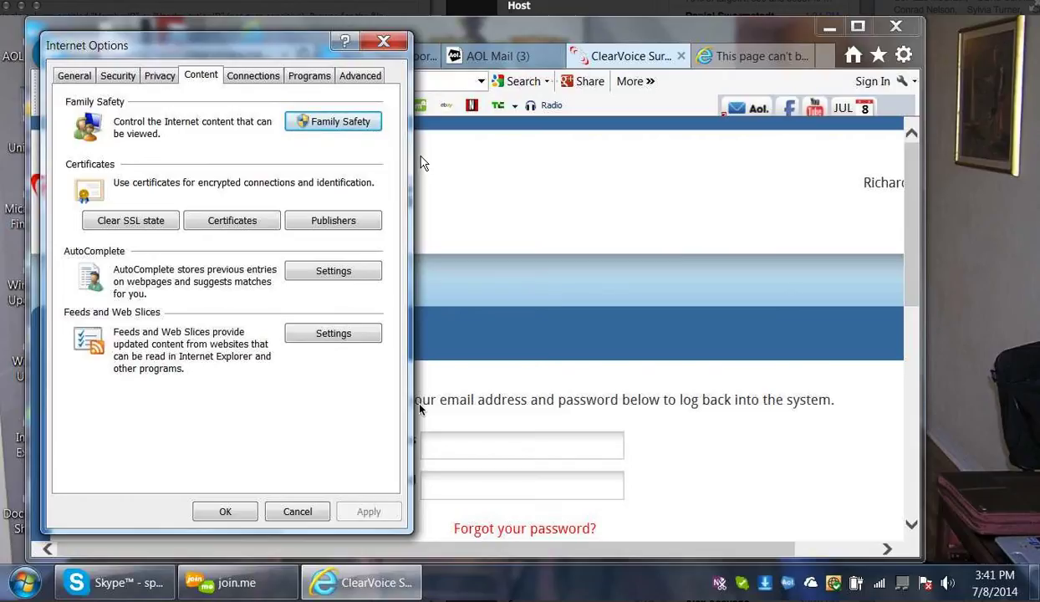
left_click(260, 81)
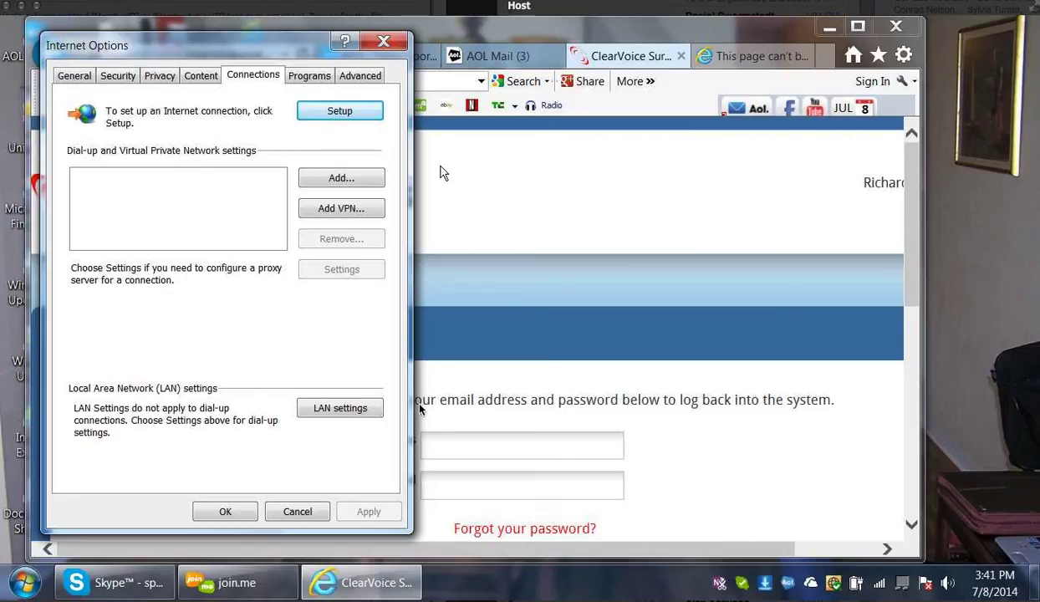
left_click(359, 75)
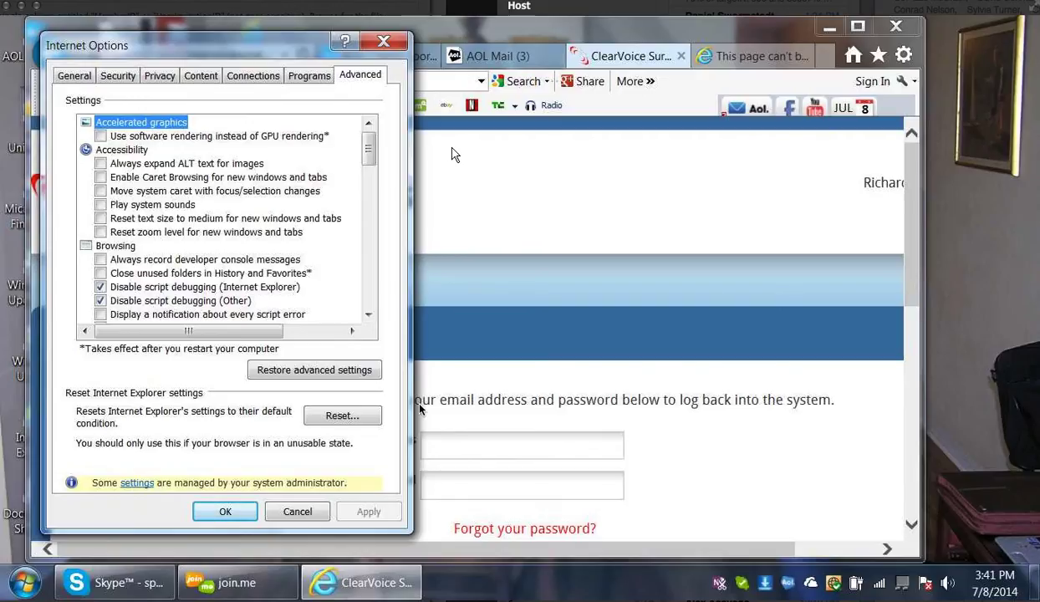
left_click(162, 77)
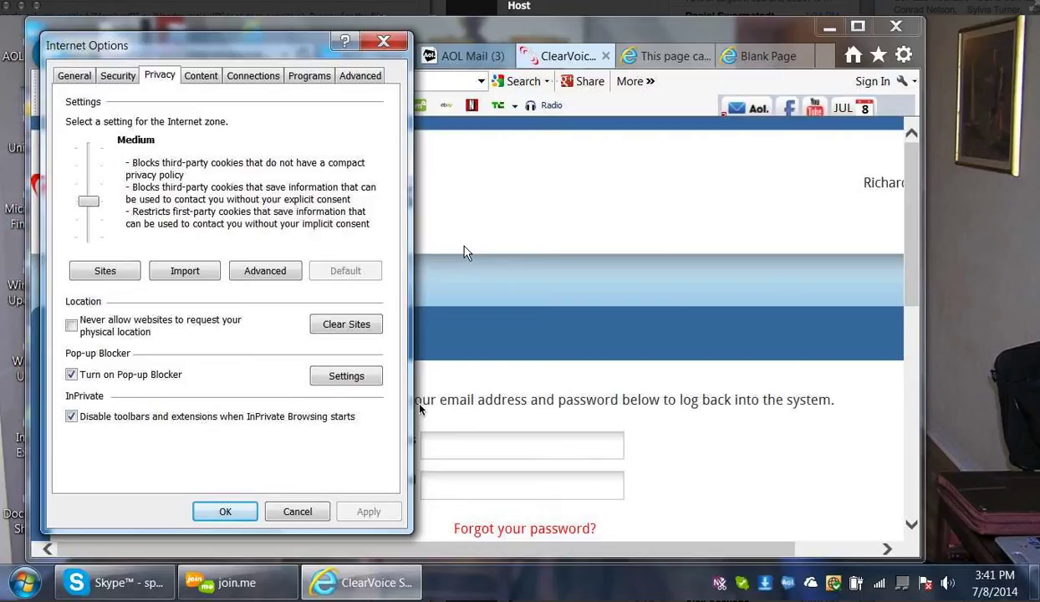
Review the Pop-up Blocker allowed sites list, close it, and switch to the Security tab
left_click(350, 375)
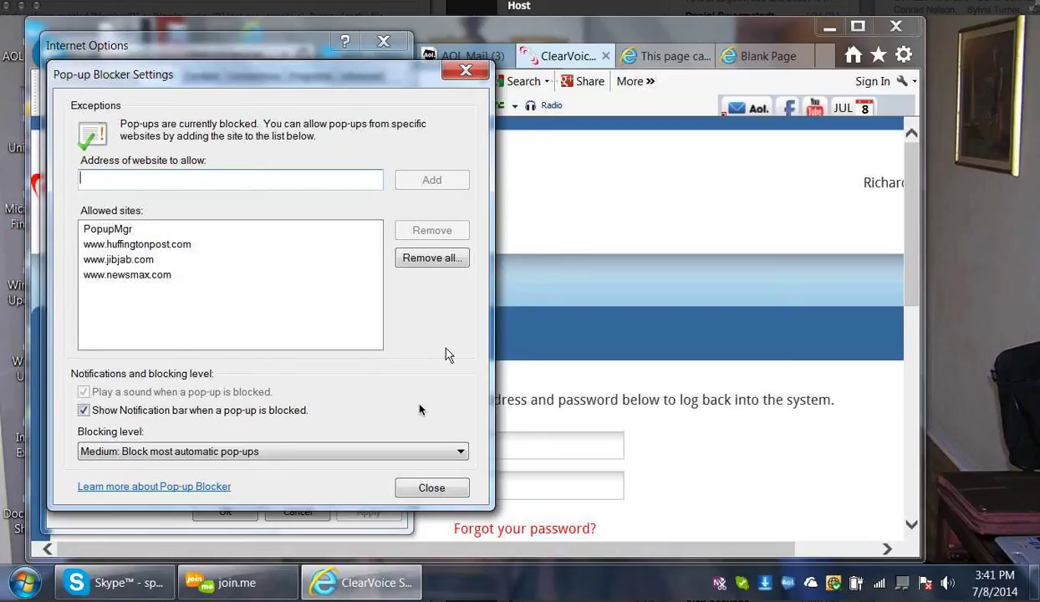
left_click(467, 71)
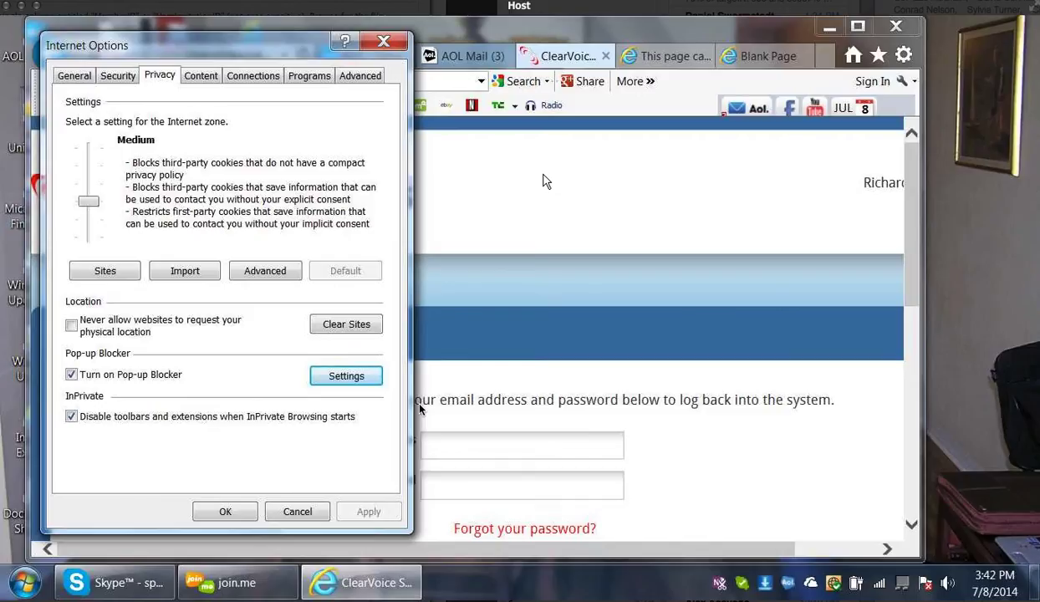
left_click(114, 74)
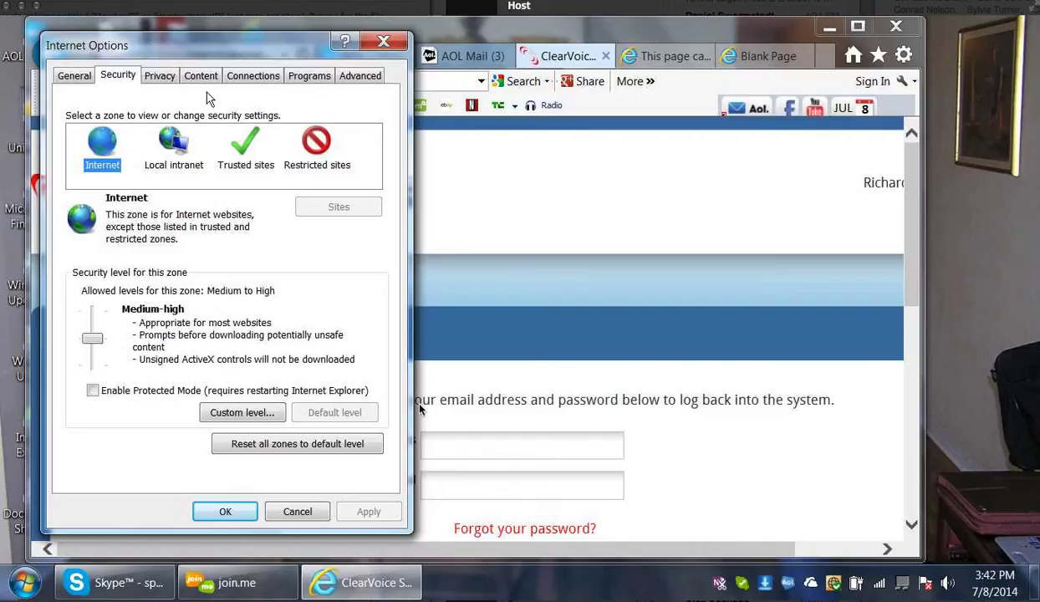
From the General tab, bring up the Browsing history Website Data Settings on Temporary Internet Files
left_click(74, 75)
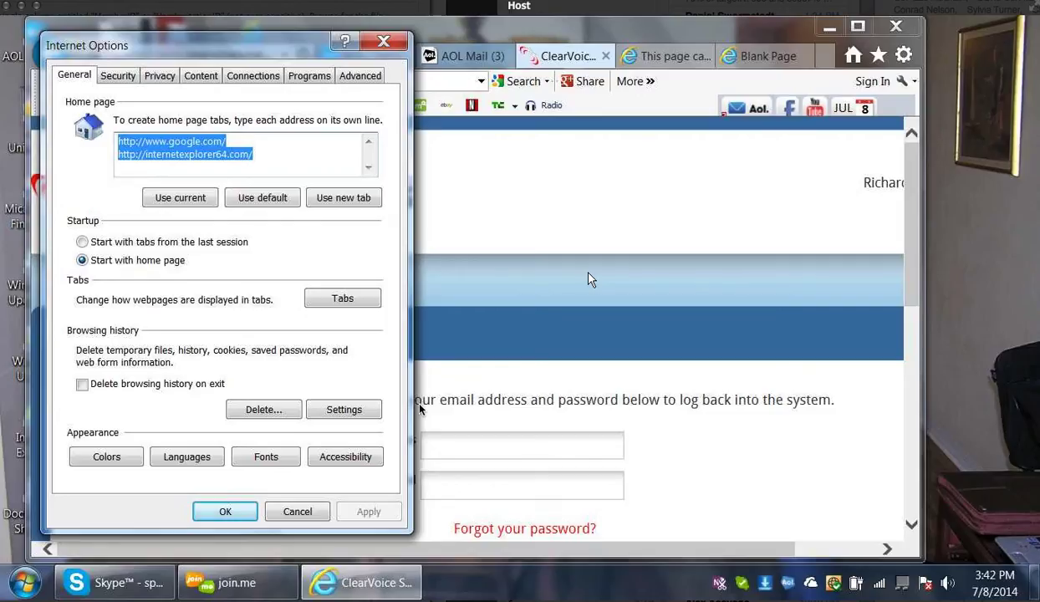
left_click(370, 410)
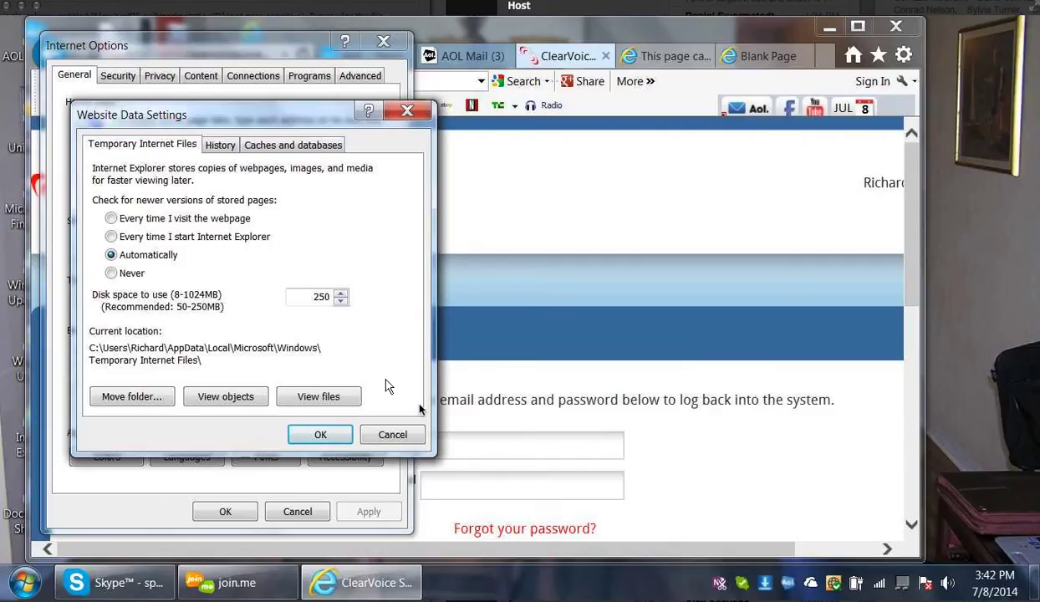
Browse the Caches and databases, Temporary Internet Files and History tabs, then close both dialogs
left_click(297, 148)
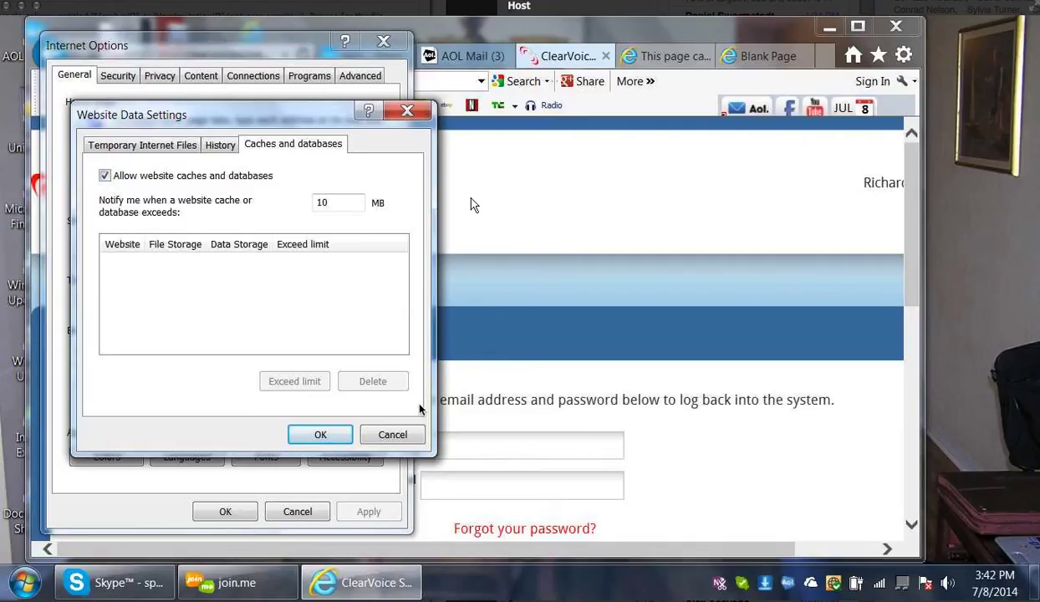
left_click(177, 143)
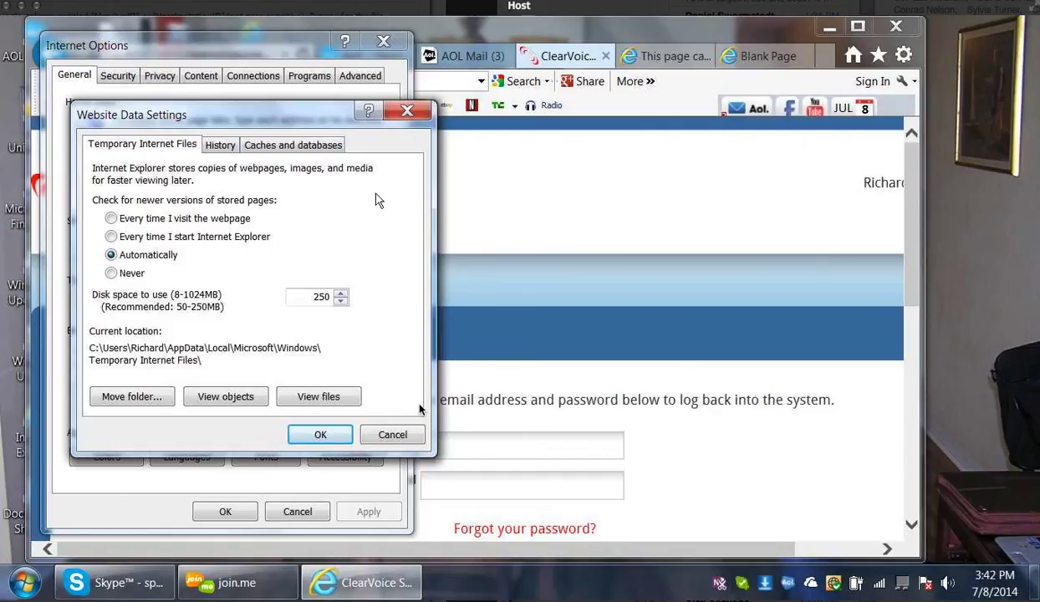
left_click(221, 147)
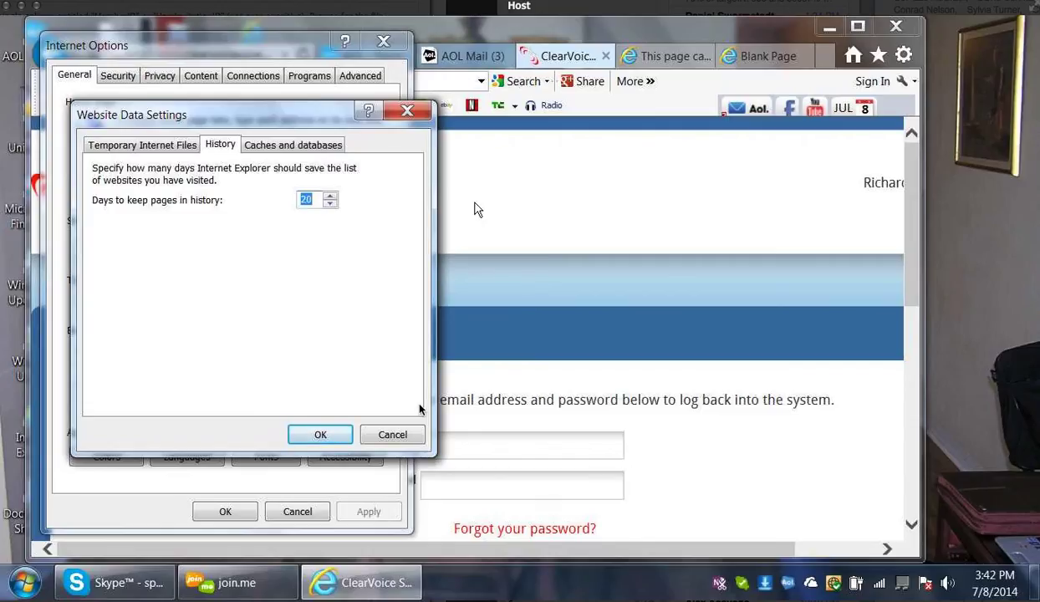
left_click(321, 436)
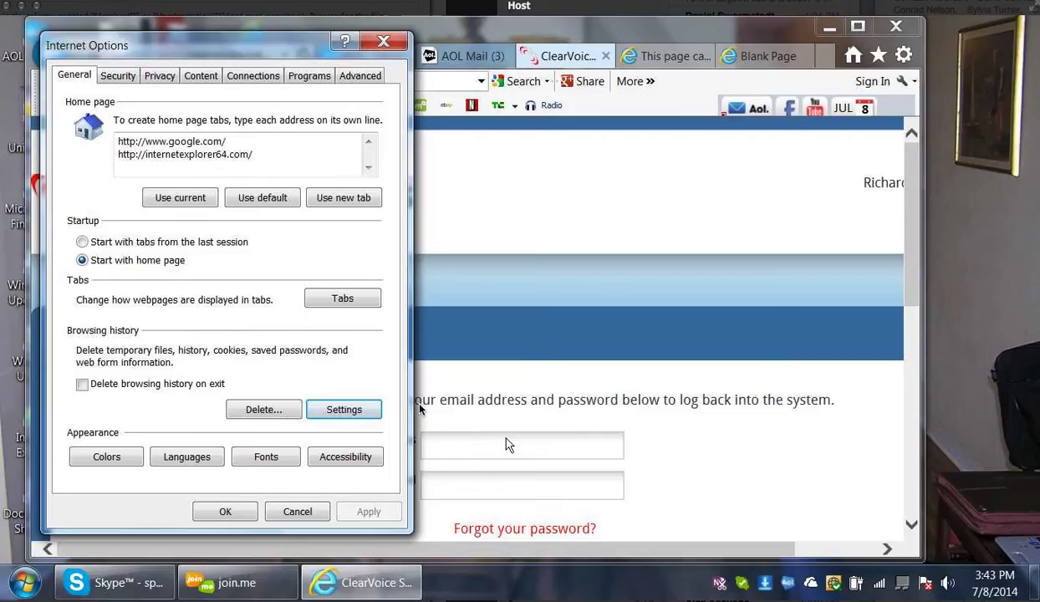
left_click(383, 41)
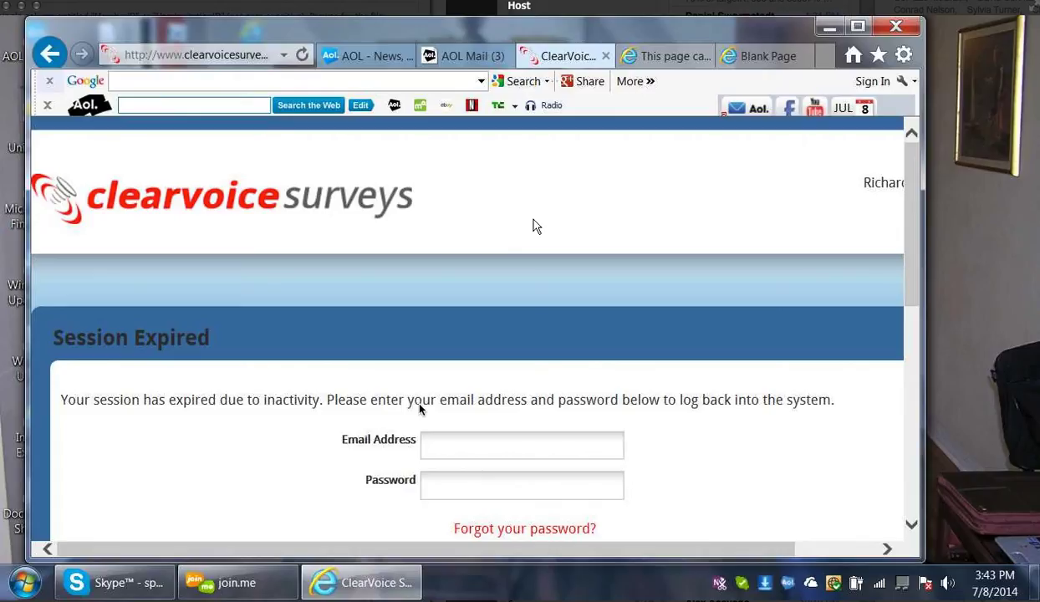
Open AOL Search in a new tab using the toolbar's 'Search the Web' button
left_click(317, 106)
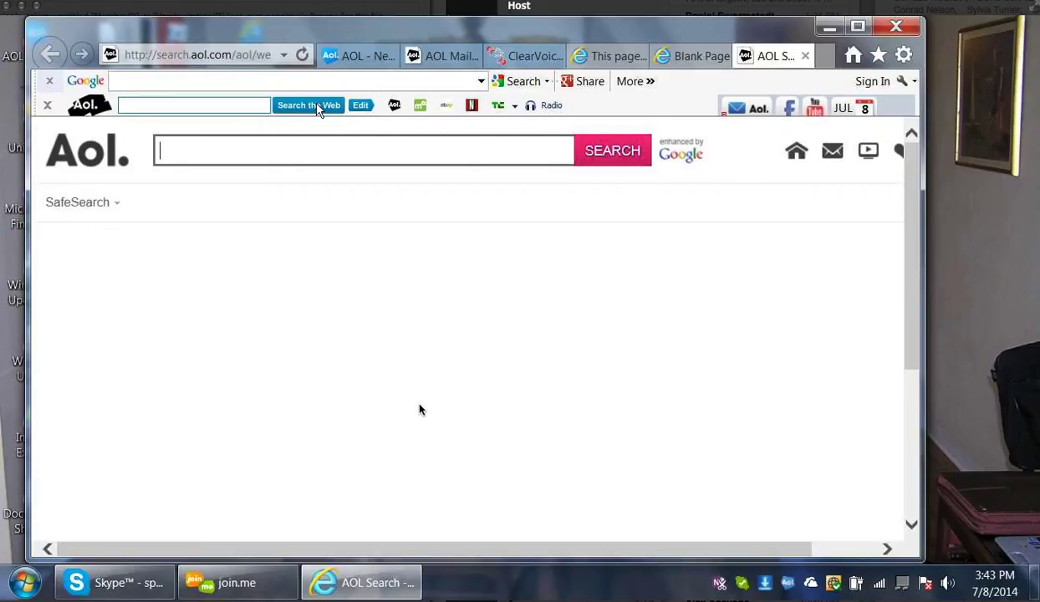
Search AOL for 'firefox' to list the web results
type("fi")
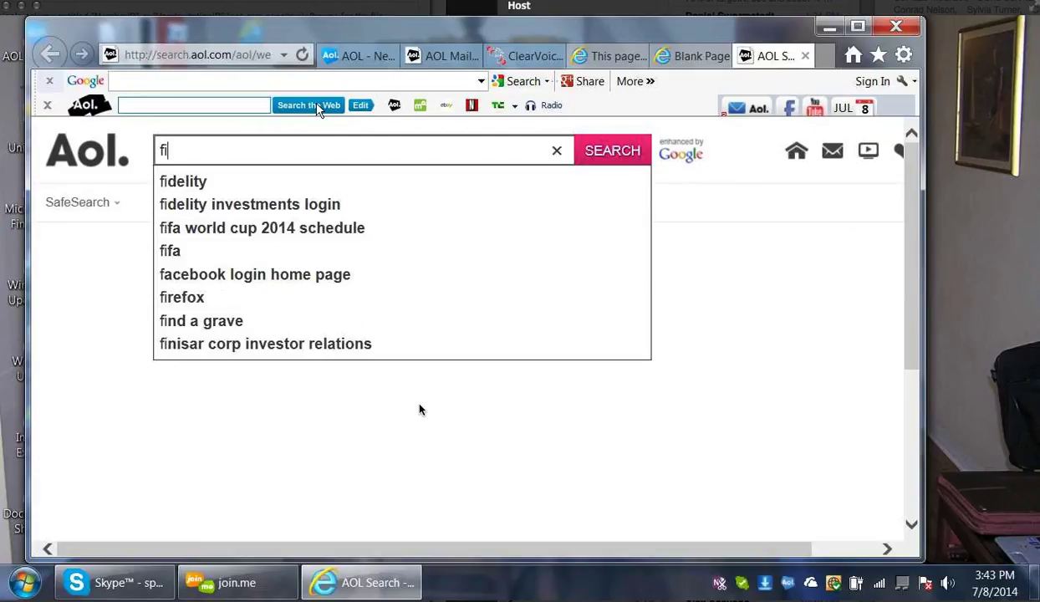
type("refox")
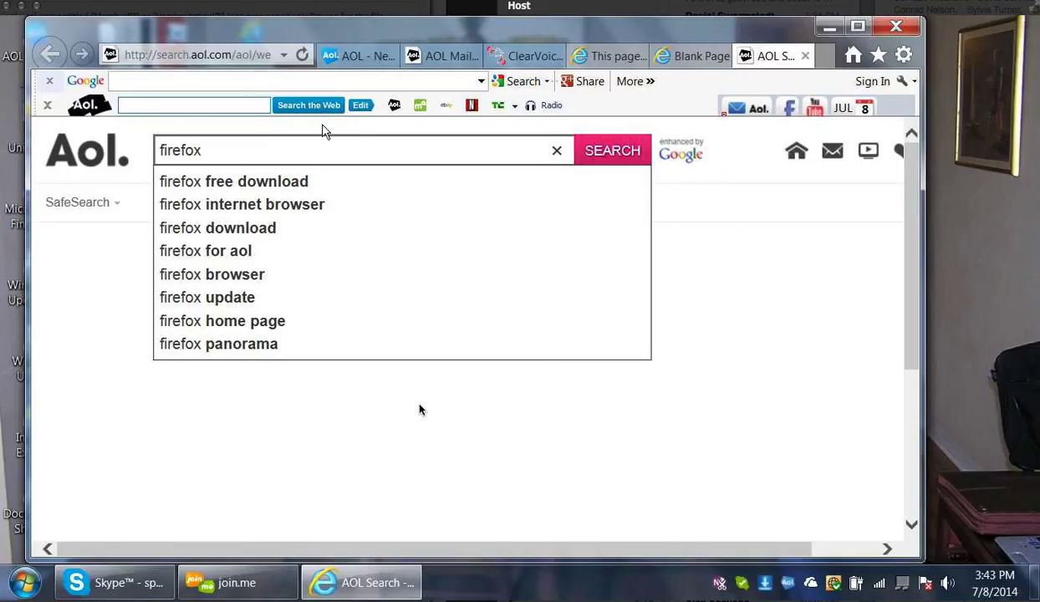
left_click(590, 167)
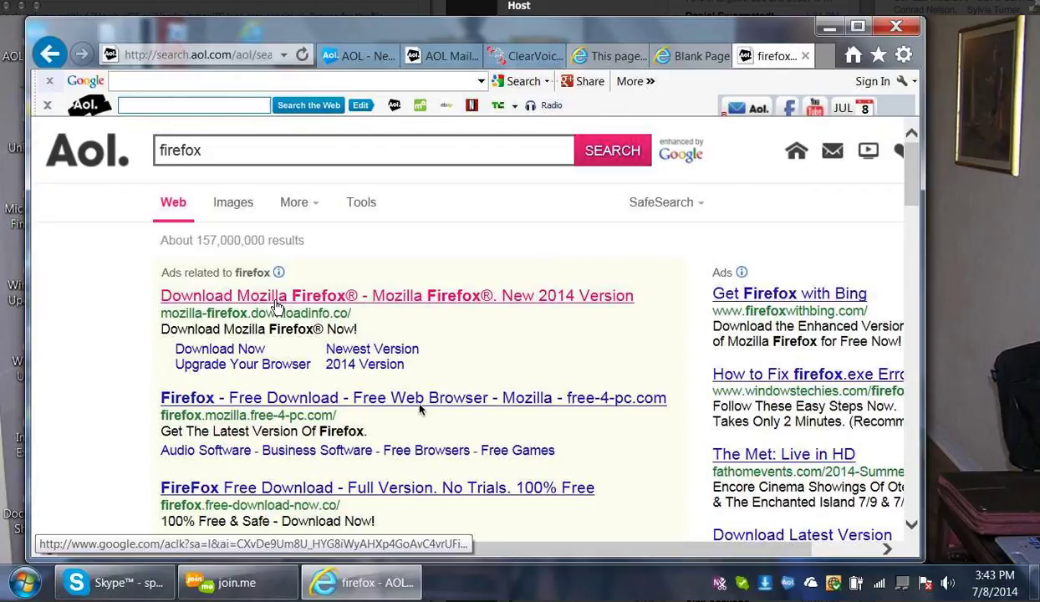
Open the 'Download Now' sitelink under the first Mozilla Firefox ad
left_click(241, 349)
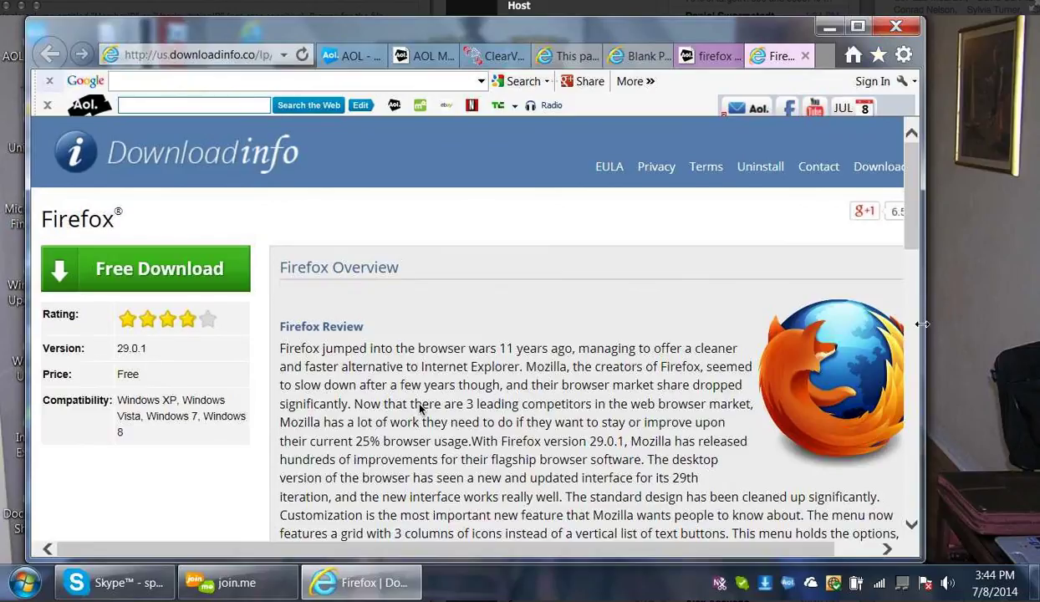
Widen the window and scroll the DownloadInfo Firefox page, returning to its Pros/Cons section
left_click_drag(921, 324, 1009, 324)
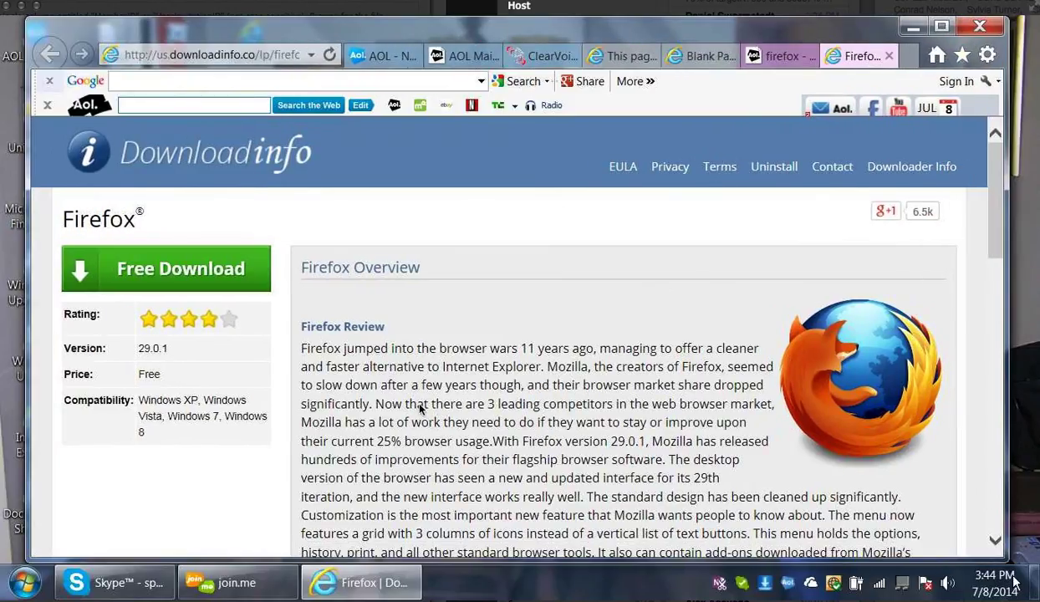
left_click(995, 541)
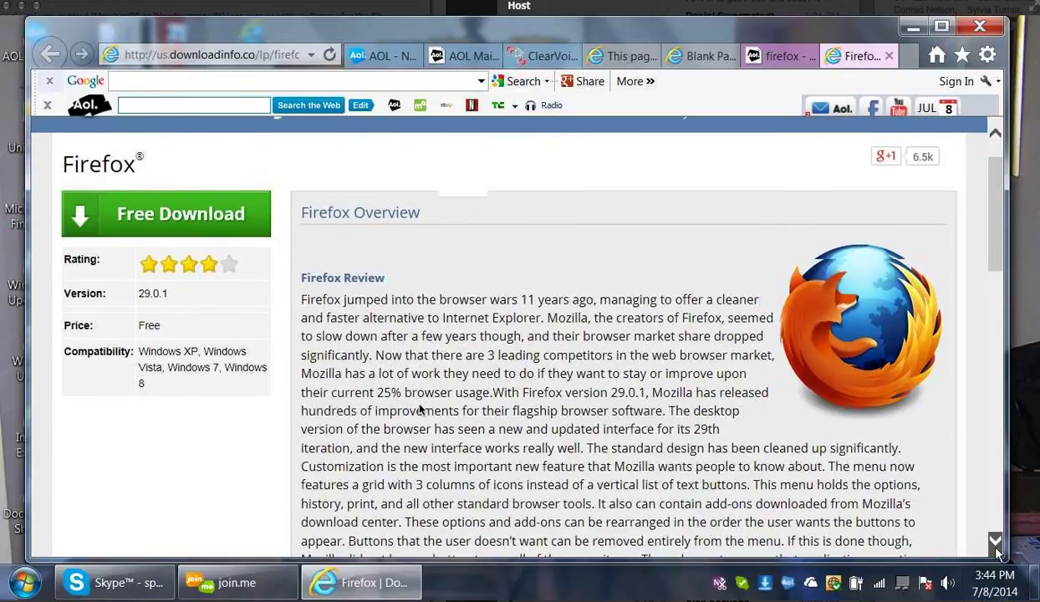
scroll(997, 551, "down", 5)
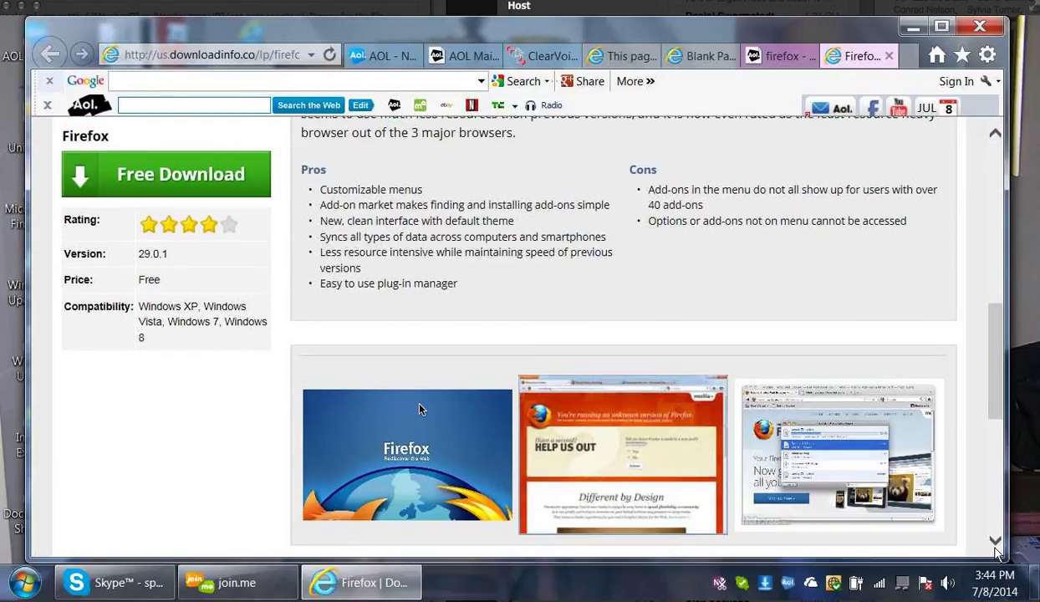
scroll(967, 532, "down", 4)
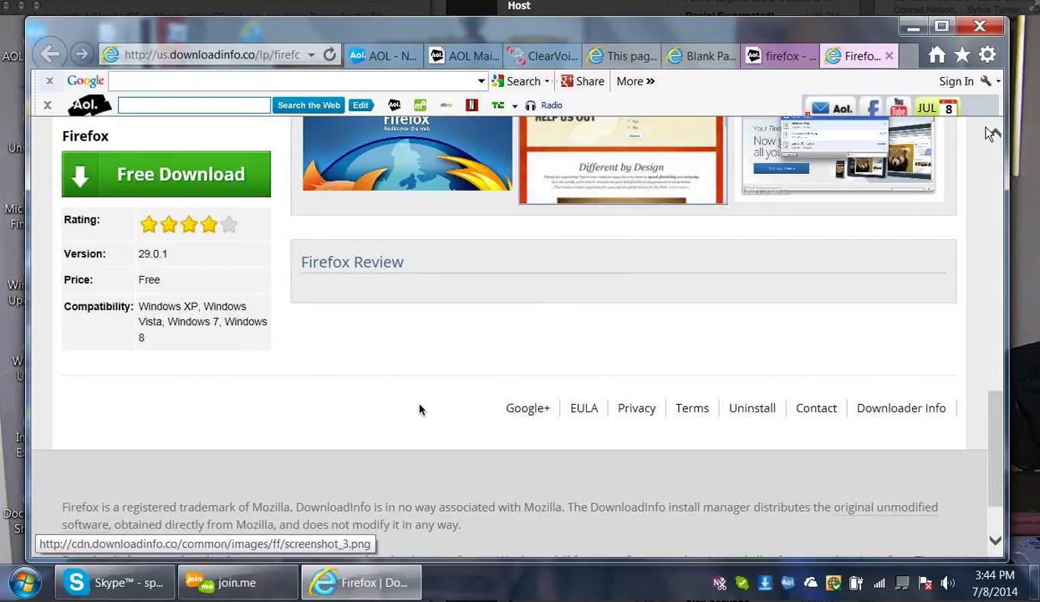
scroll(993, 136, "up", 4)
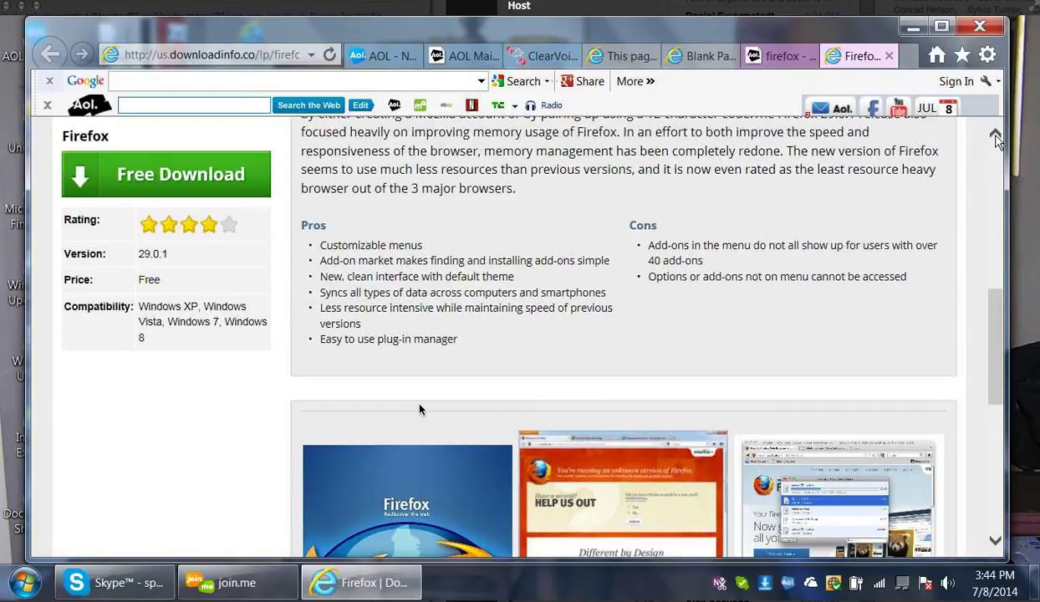
scroll(996, 139, "up", 2)
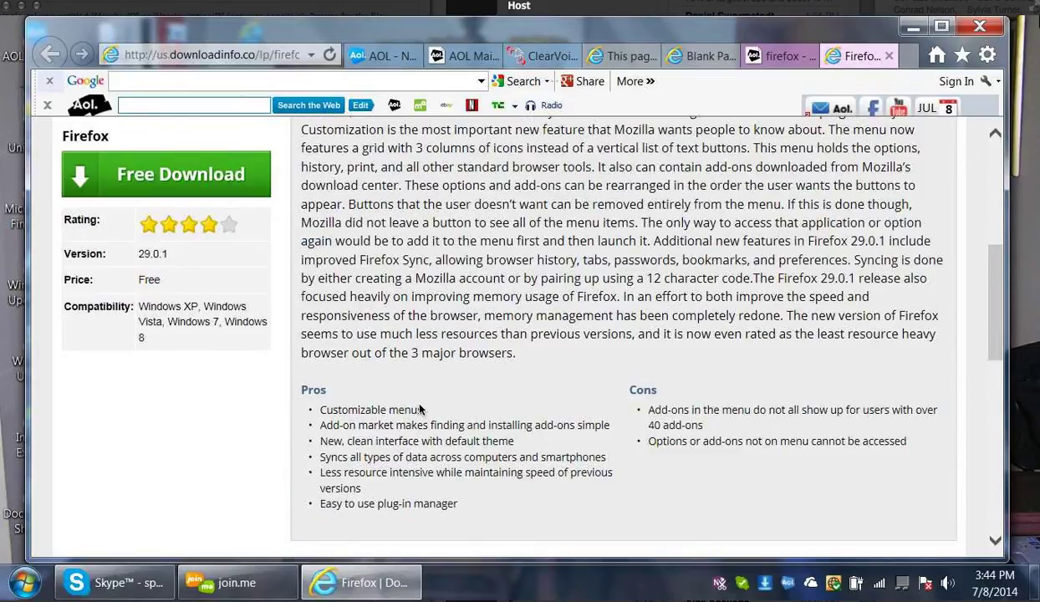
Change the page zoom from 125% to 75% via the Tools menu
left_click(987, 55)
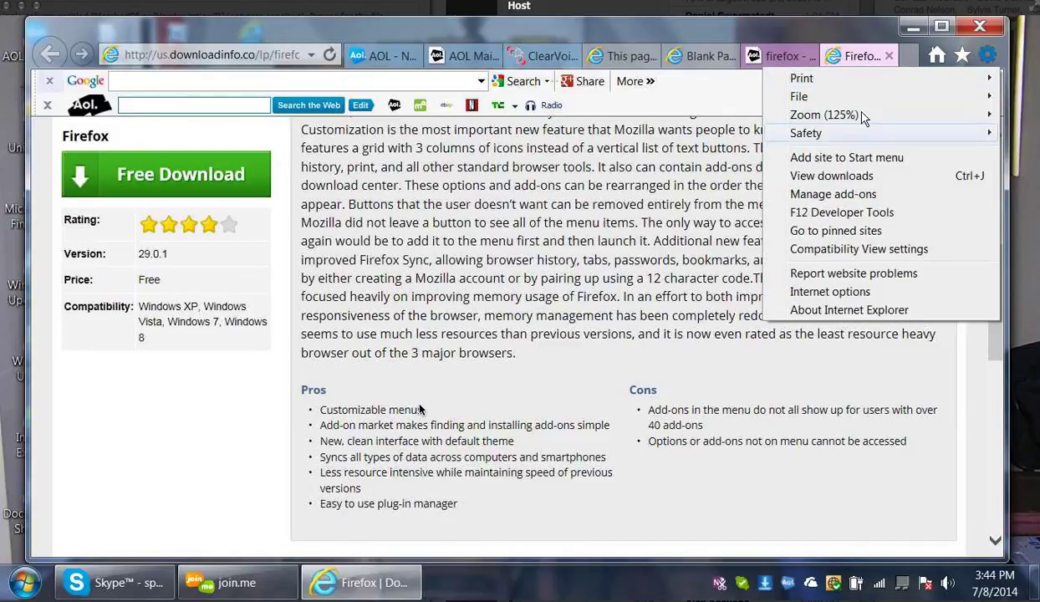
mouse_move(863, 117)
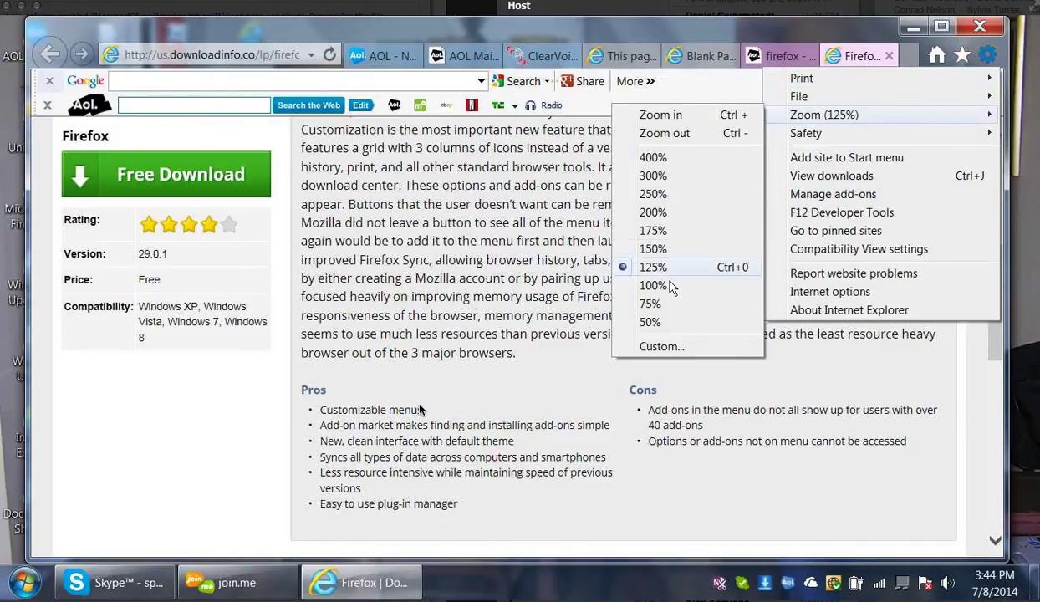
left_click(652, 304)
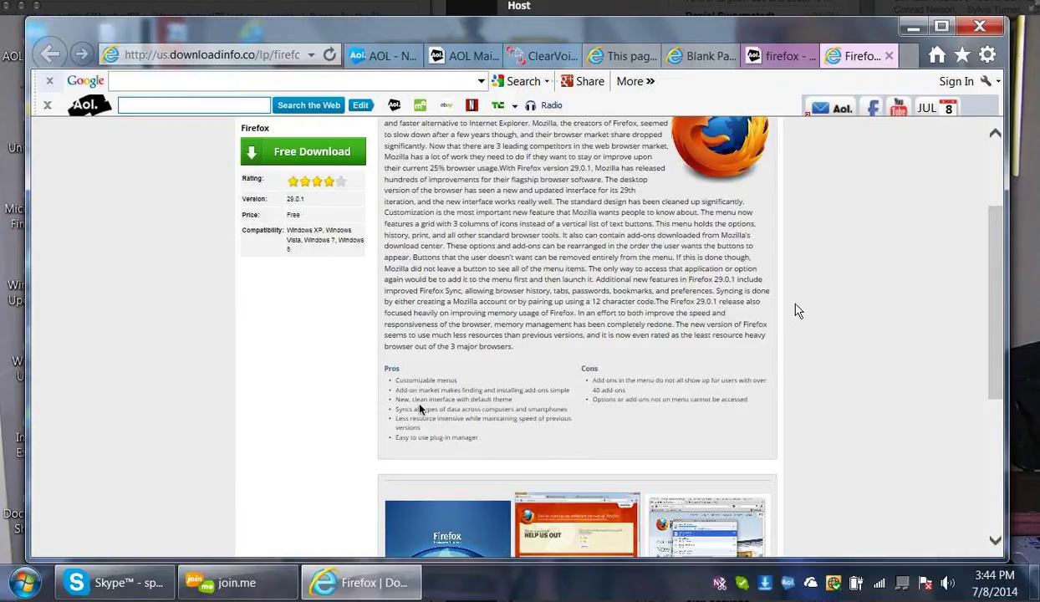